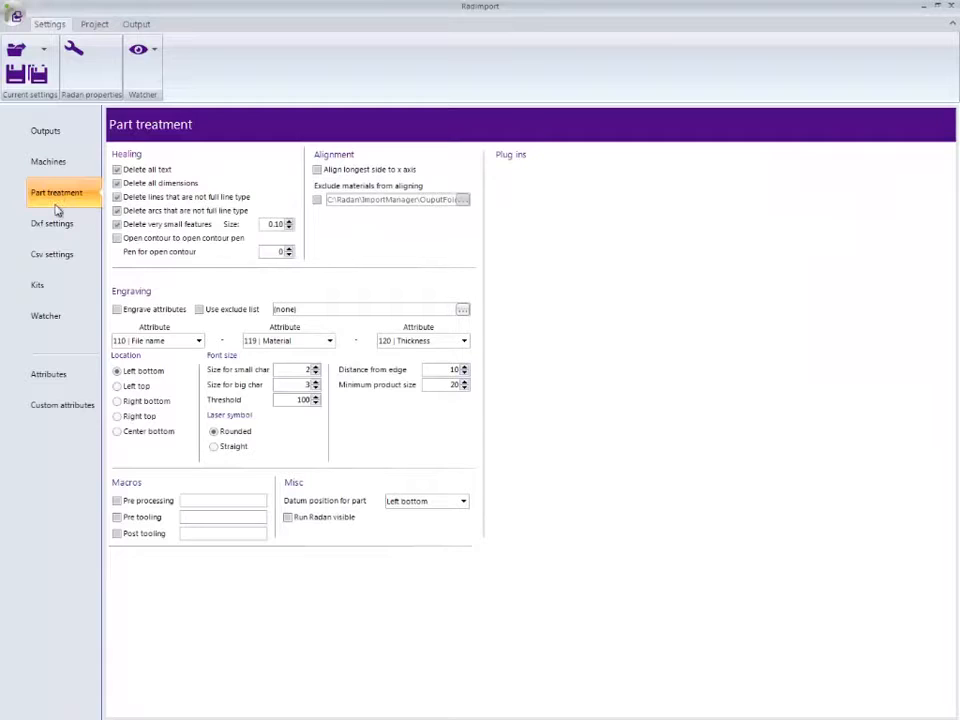
# - Review the CSV settings, kit, watcher and attribute configuration pages
pyautogui.click(57, 255)
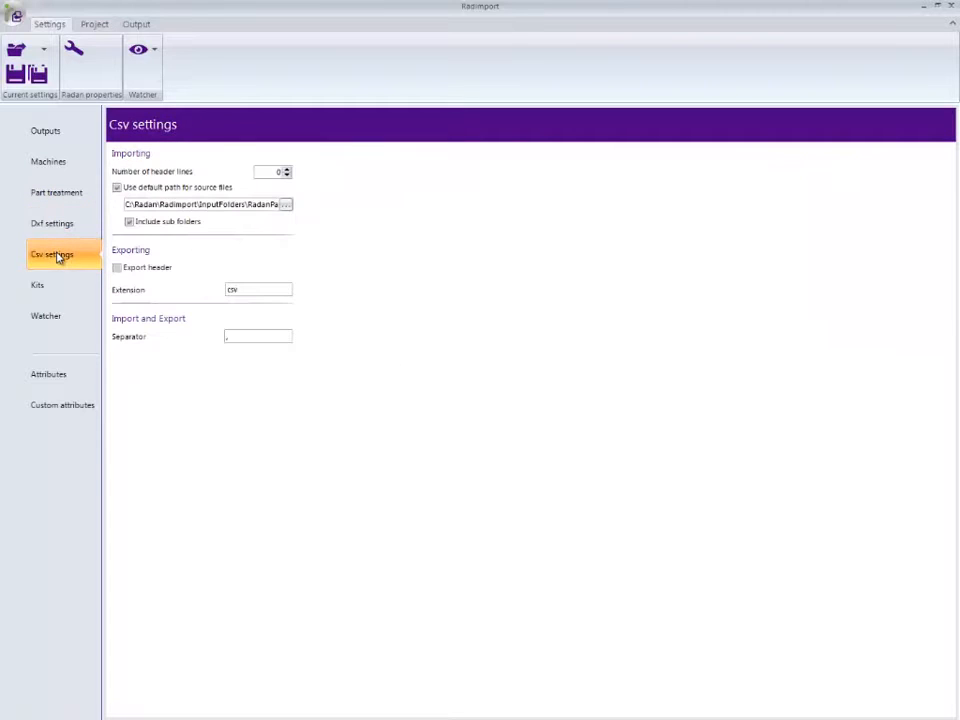
pyautogui.click(55, 290)
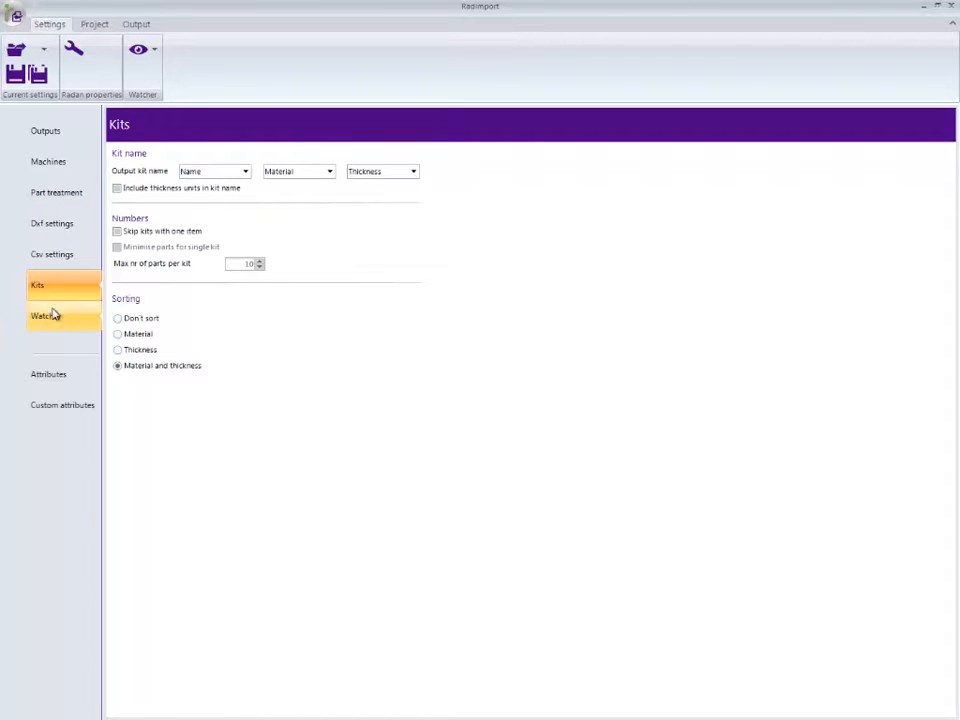
pyautogui.click(55, 318)
pyautogui.click(58, 374)
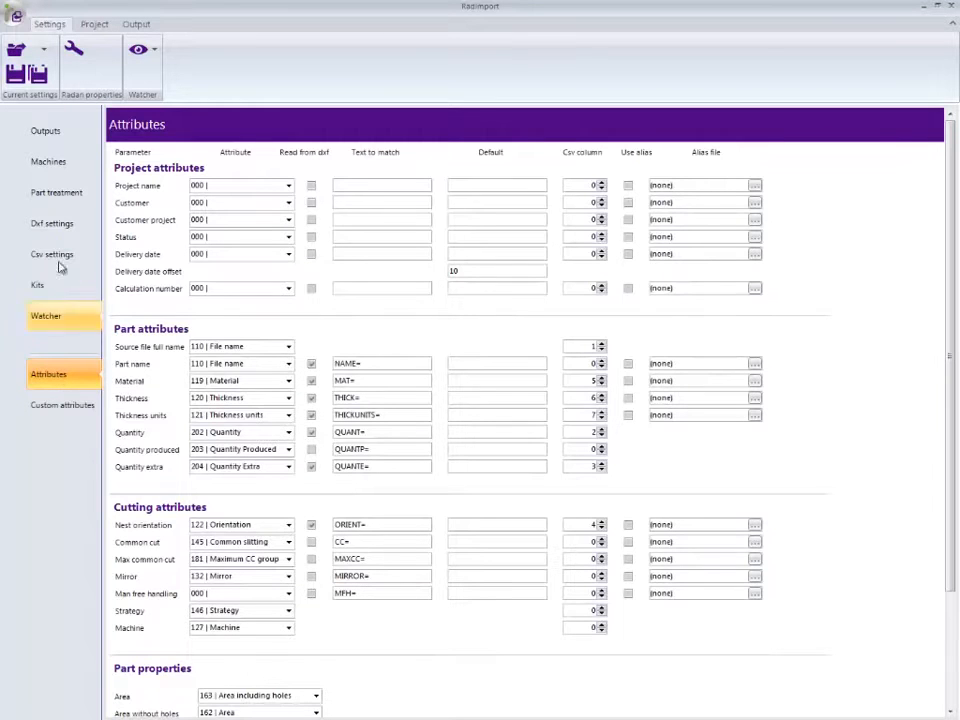
# - Add all the DWG drawings in the InputFolders DWG folder to the project as parts
pyautogui.click(85, 26)
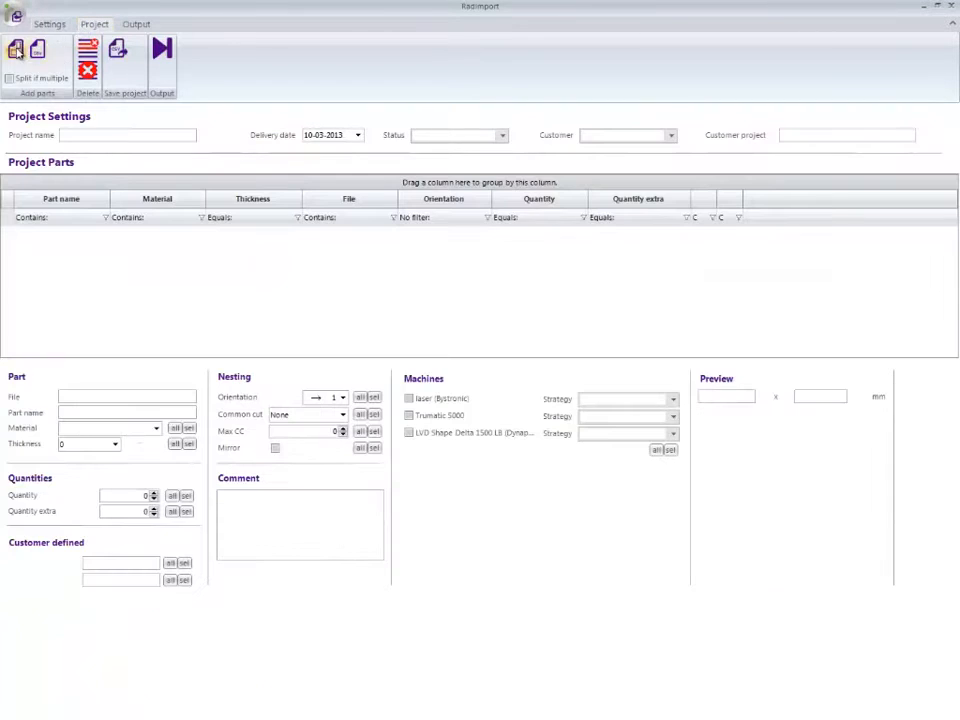
pyautogui.click(16, 49)
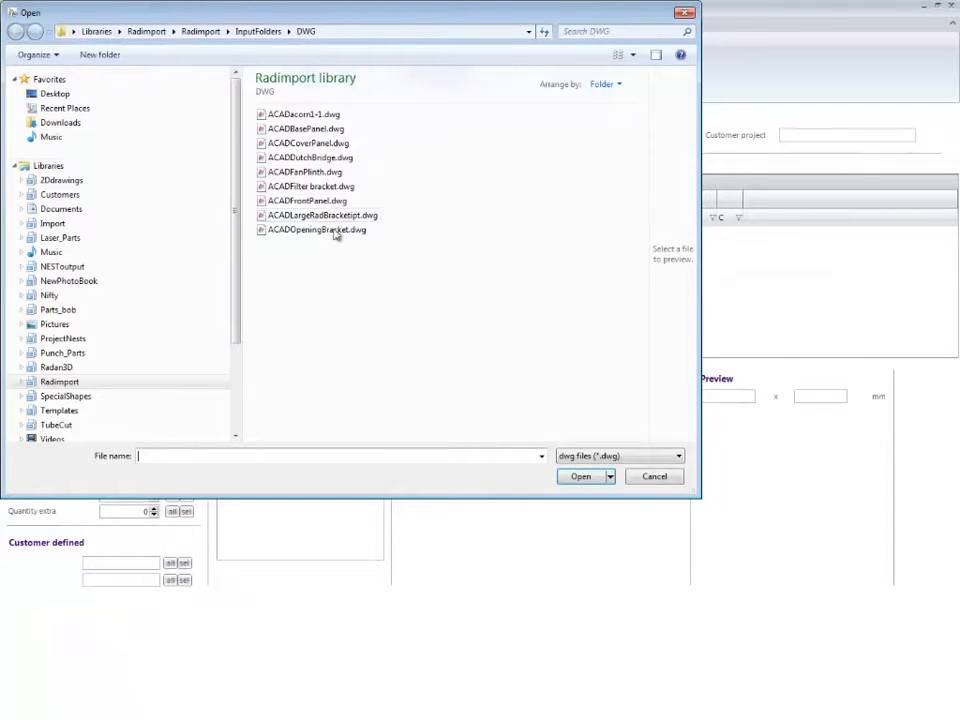
pyautogui.moveTo(396, 255); pyautogui.dragTo(238, 100)
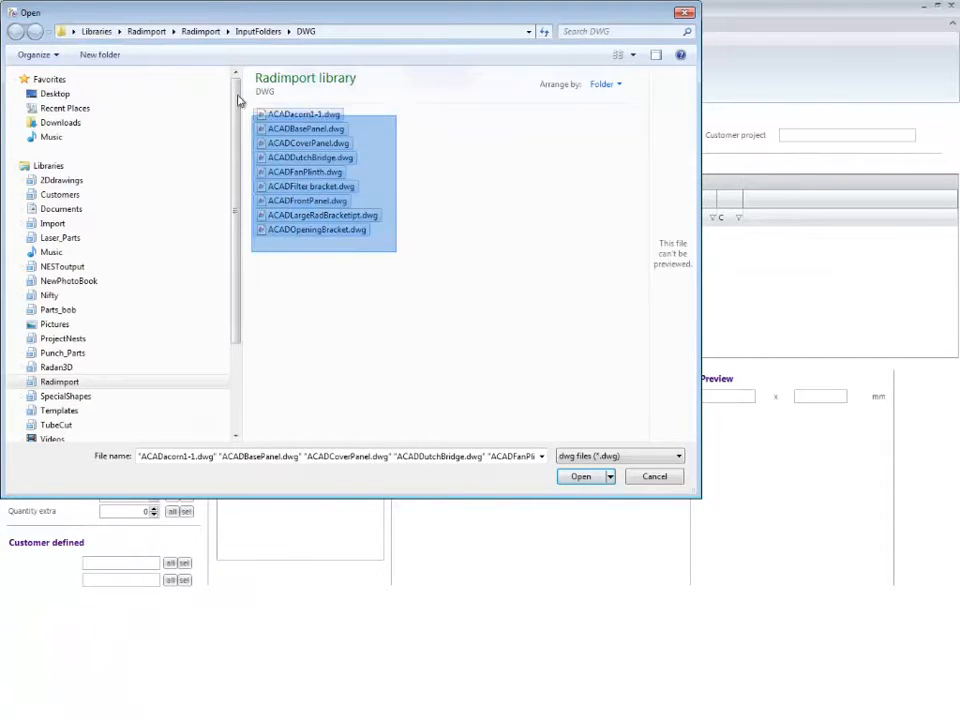
pyautogui.click(597, 479)
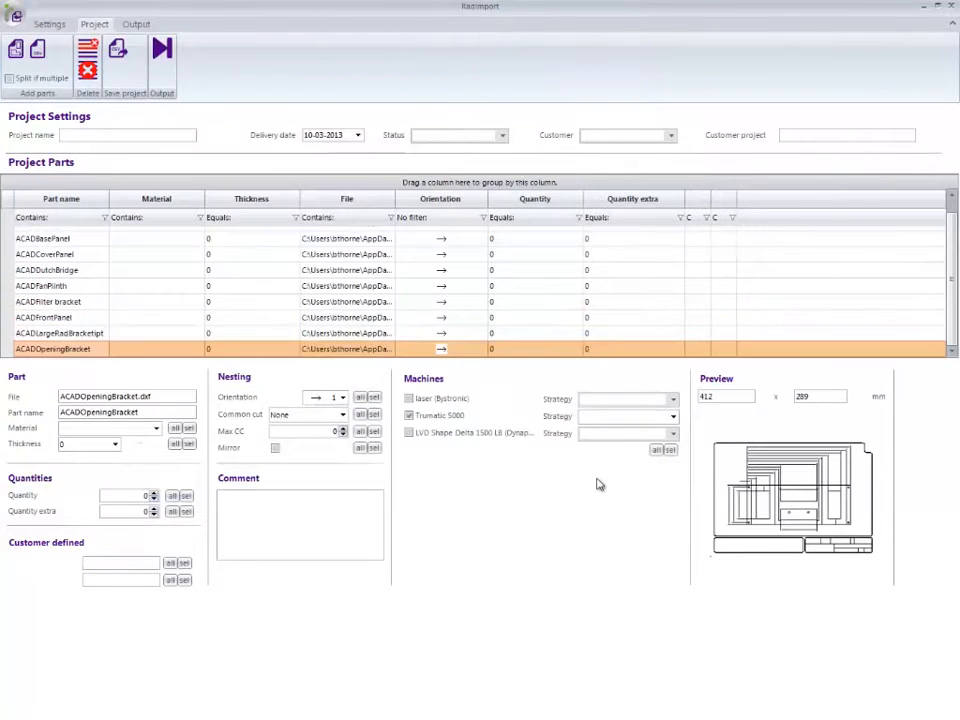
# - Assign Mild Steel as the material and 1 mm as the thickness to all project parts
pyautogui.click(156, 428)
pyautogui.moveTo(156, 462); pyautogui.dragTo(162, 490)
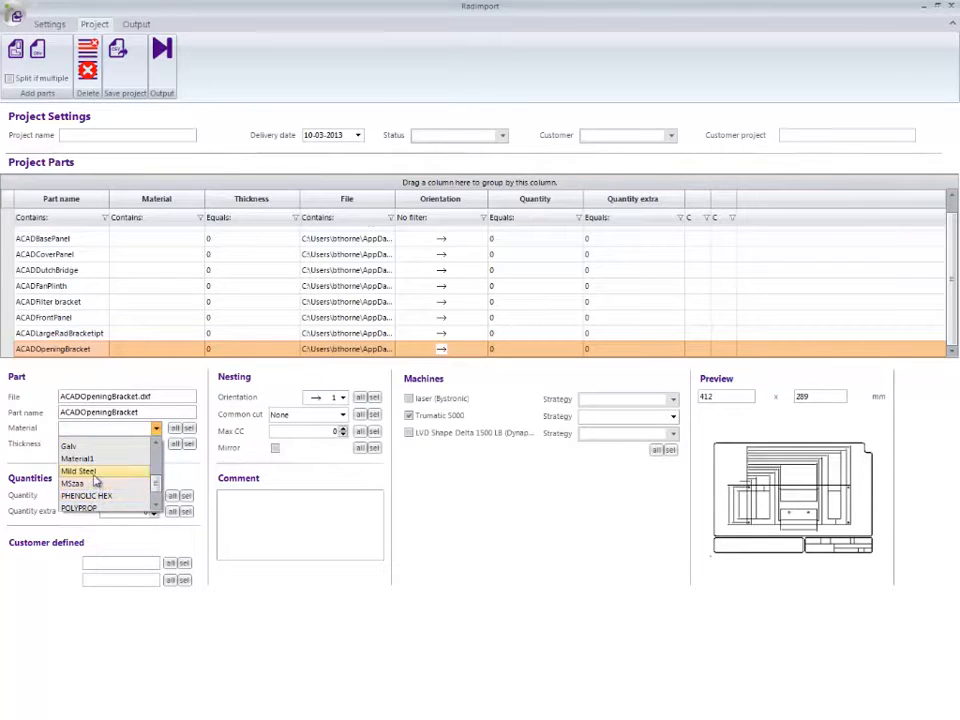
pyautogui.click(137, 471)
pyautogui.click(175, 428)
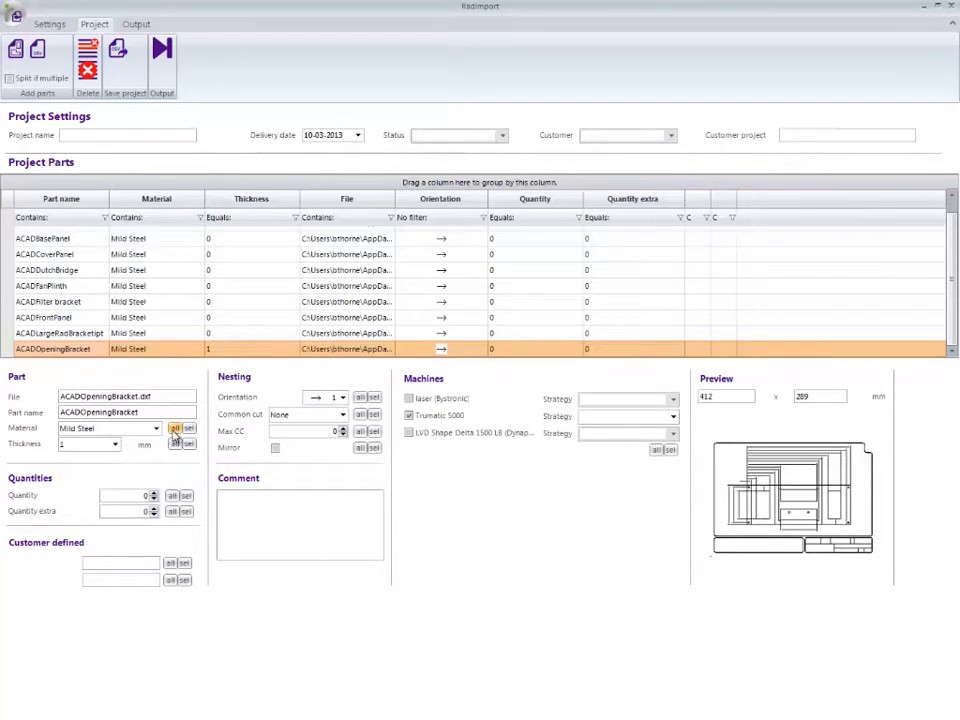
pyautogui.click(115, 444)
pyautogui.click(103, 458)
pyautogui.click(174, 445)
# - Set quantity 25 with 99 extra and nesting orientation 3 for all project parts
pyautogui.click(172, 496)
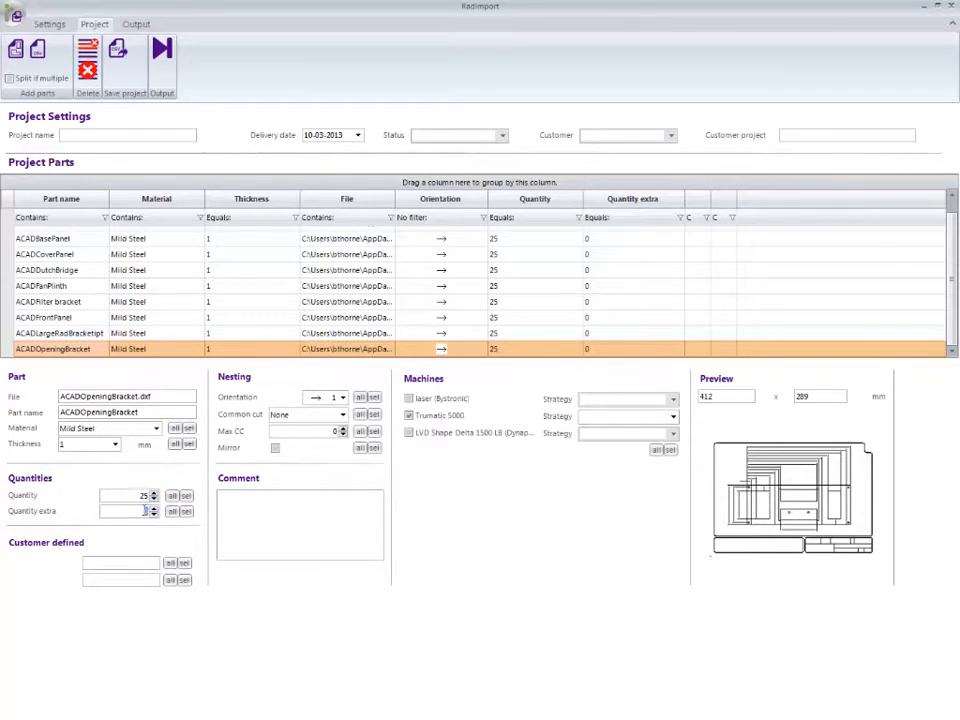
pyautogui.click(172, 512)
pyautogui.click(333, 398)
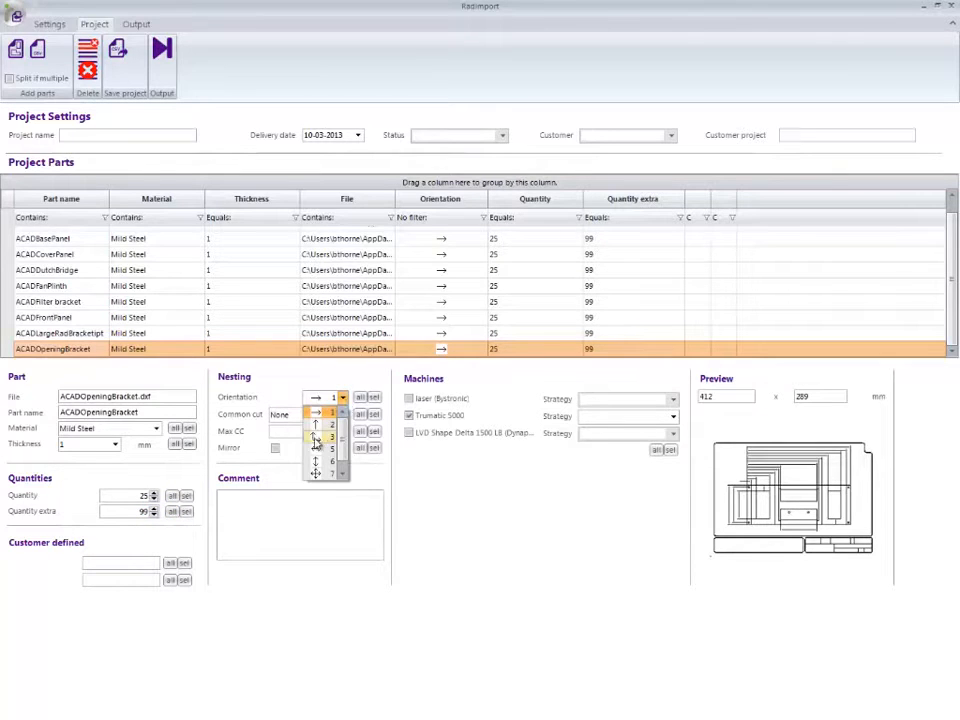
pyautogui.click(318, 438)
pyautogui.click(361, 398)
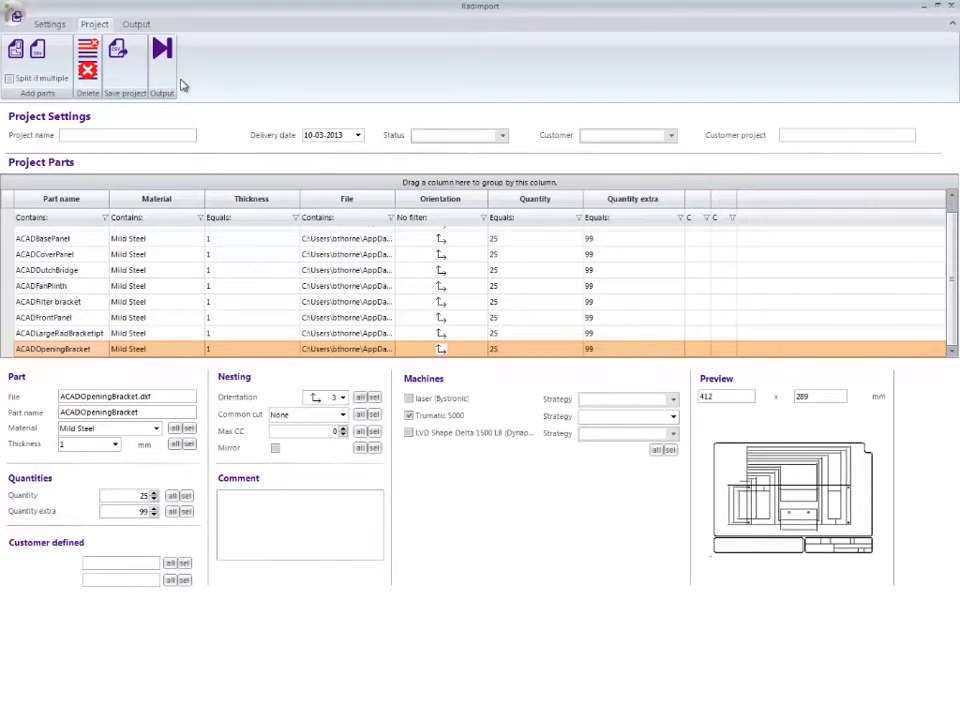
# - Run the output process to create and nest the nest2 project, and acknowledge the nesting results notice
pyautogui.click(137, 25)
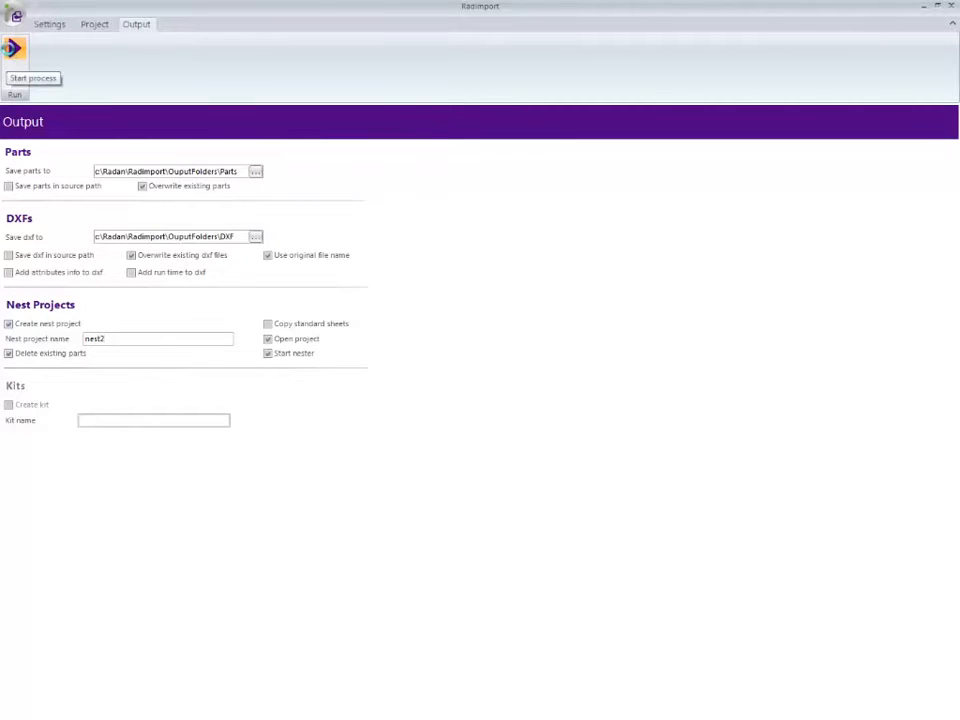
pyautogui.click(13, 47)
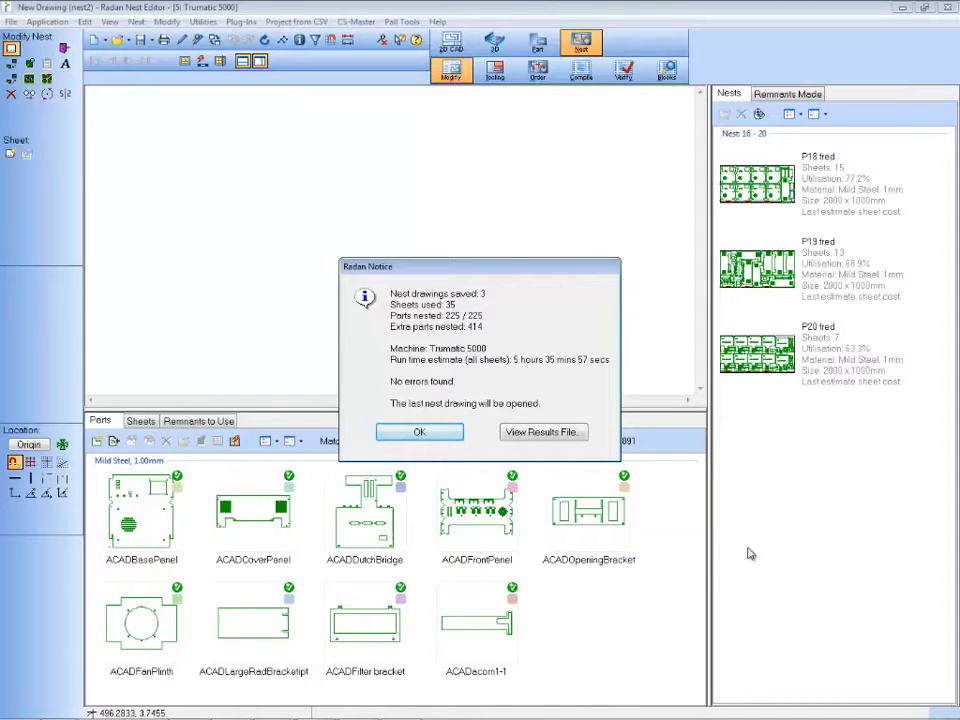
pyautogui.click(438, 435)
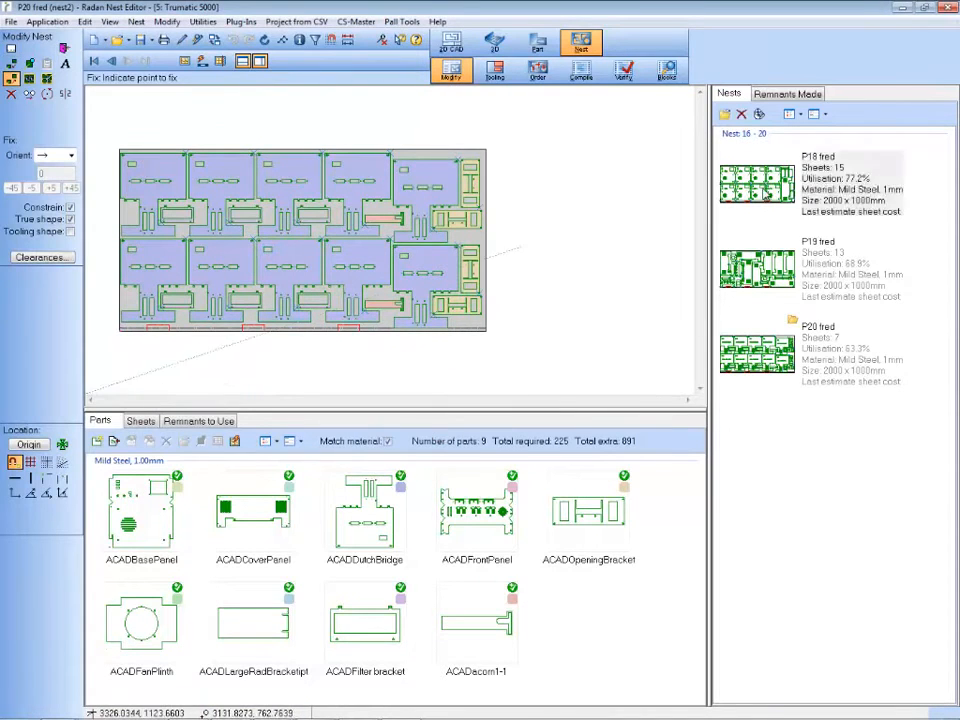
# - Inspect the sheet layouts of nests P18, P19 and P20 one after another
pyautogui.click(762, 187)
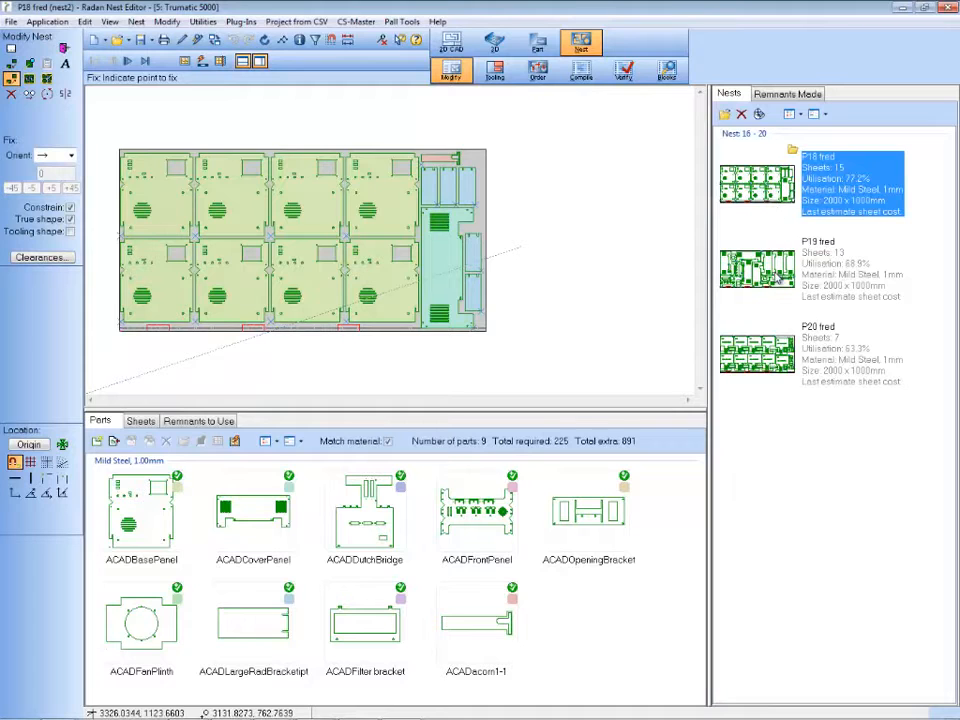
pyautogui.click(778, 280)
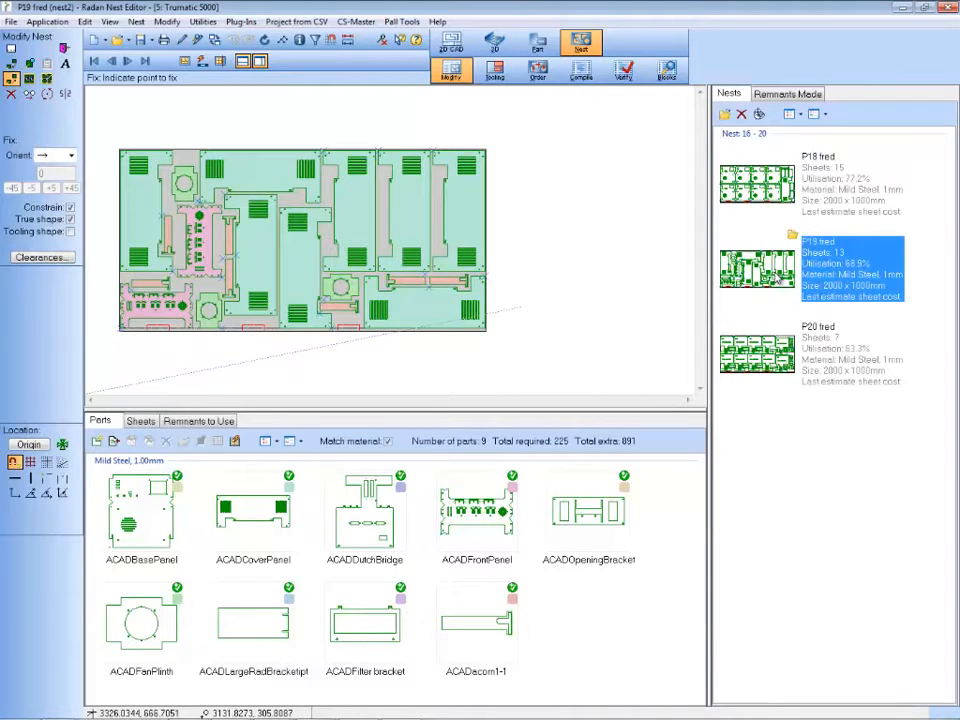
pyautogui.click(772, 365)
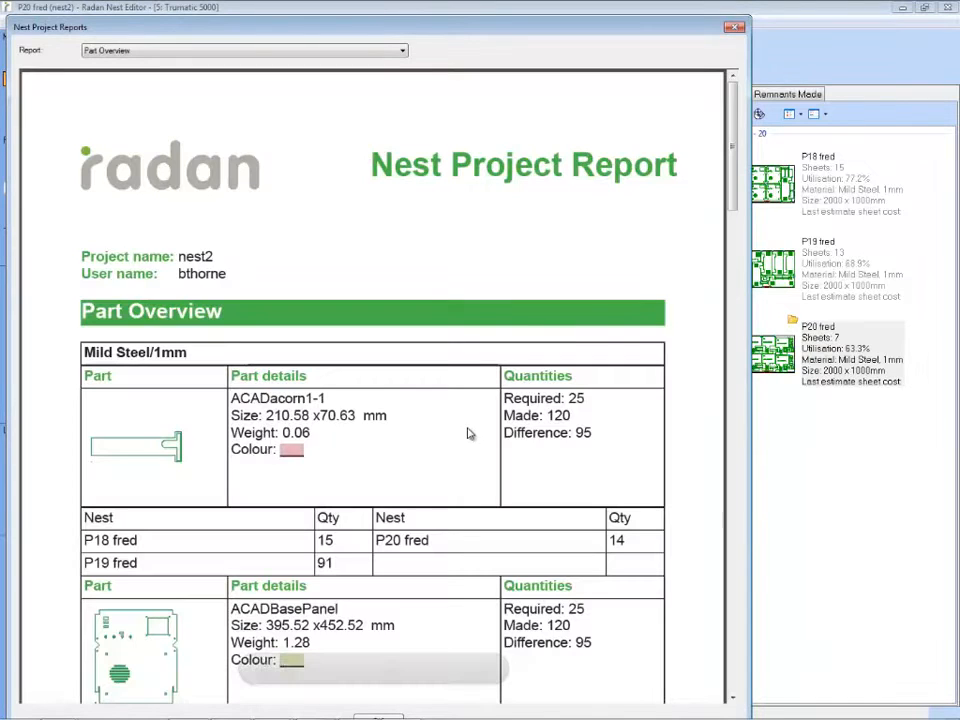
# - Review the Part Overview, Material Summary and Nest Overview project reports, and close the reports window
pyautogui.moveTo(735, 146)
pyautogui.mouseDown()
pyautogui.moveTo(741, 402)
pyautogui.moveTo(735, 150)
pyautogui.mouseUp()
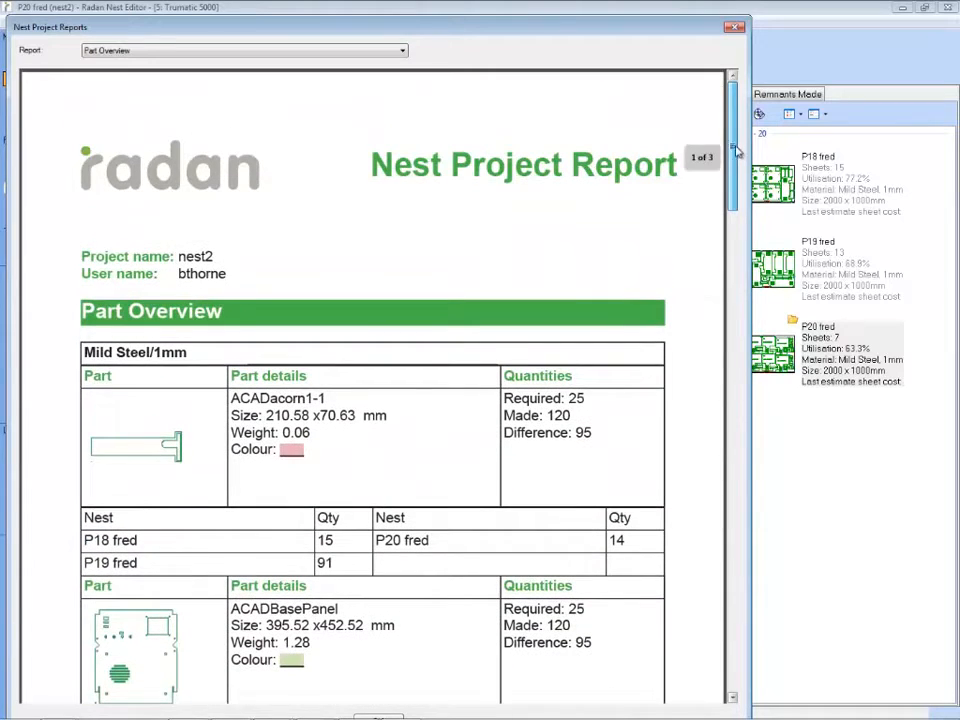
pyautogui.click(403, 51)
pyautogui.click(396, 64)
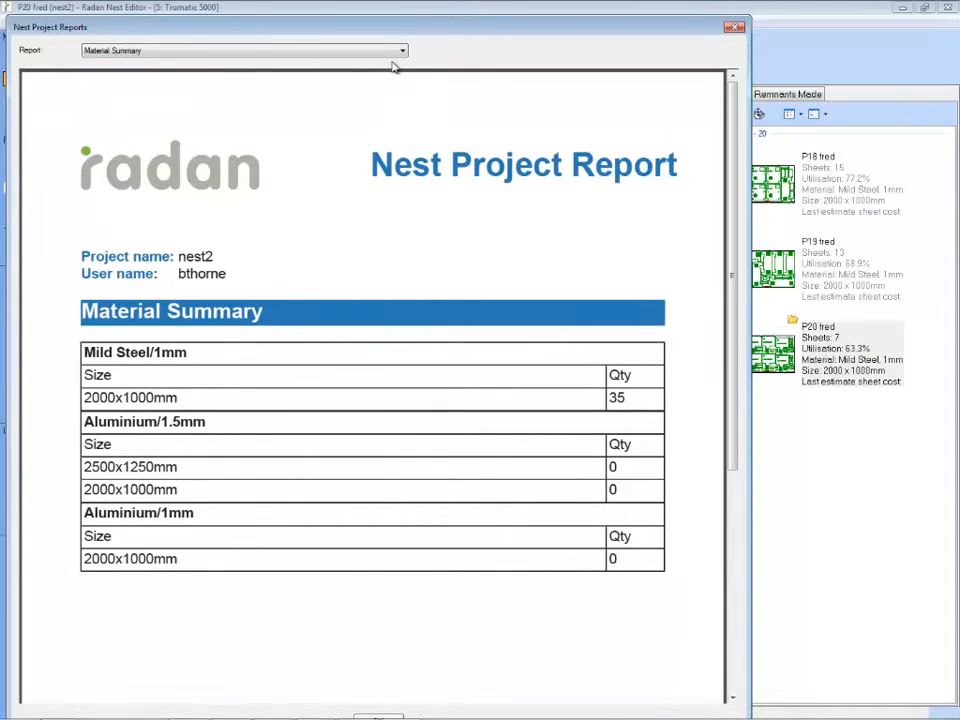
pyautogui.click(403, 51)
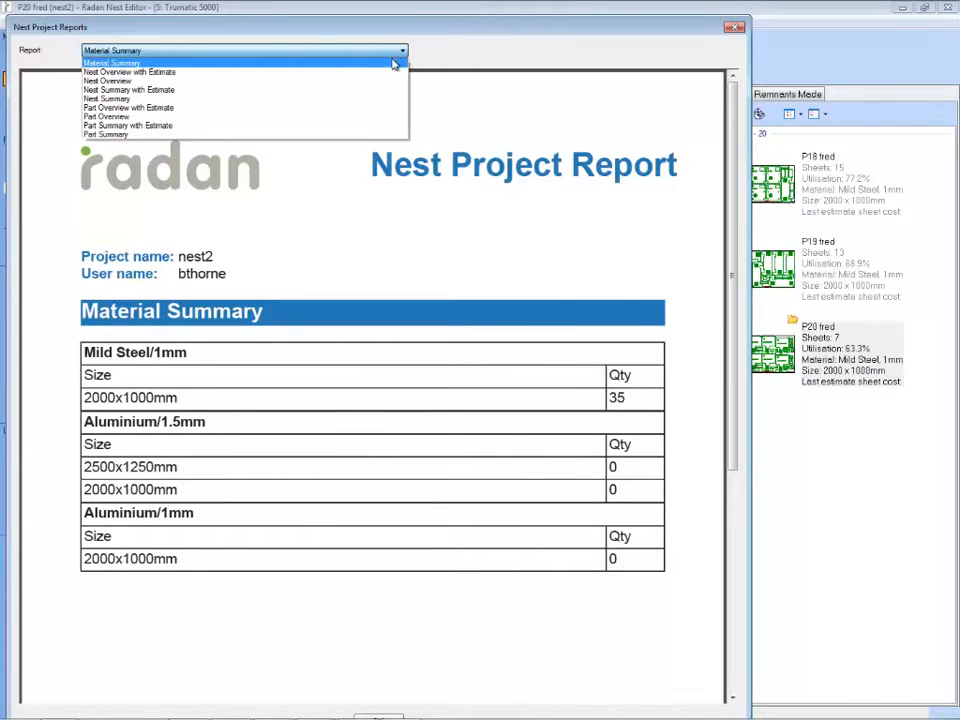
pyautogui.click(390, 81)
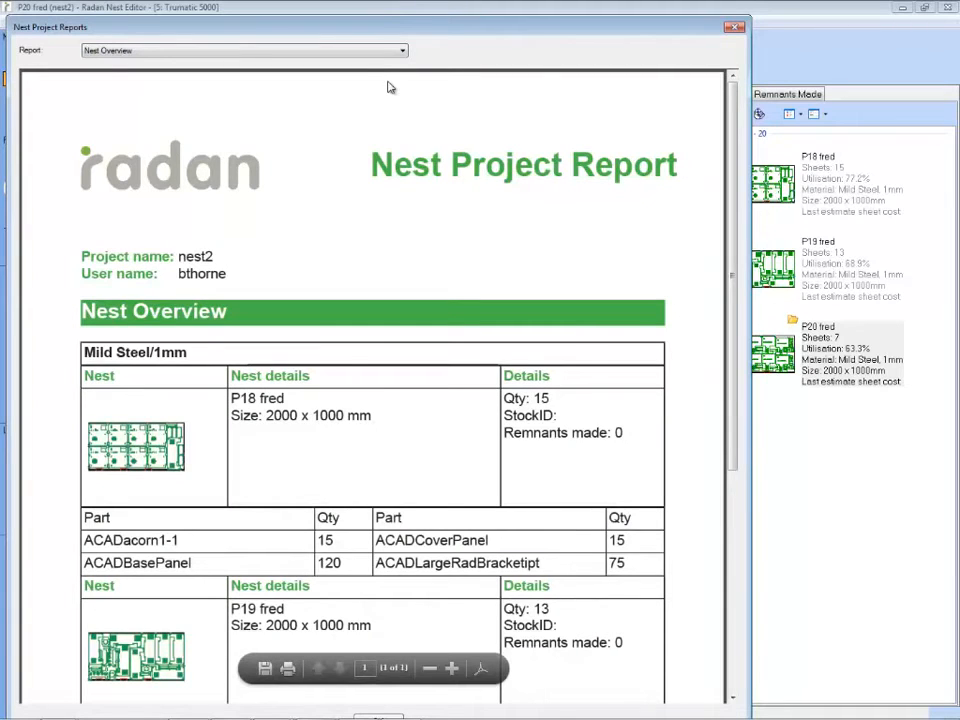
pyautogui.moveTo(737, 294); pyautogui.dragTo(758, 300)
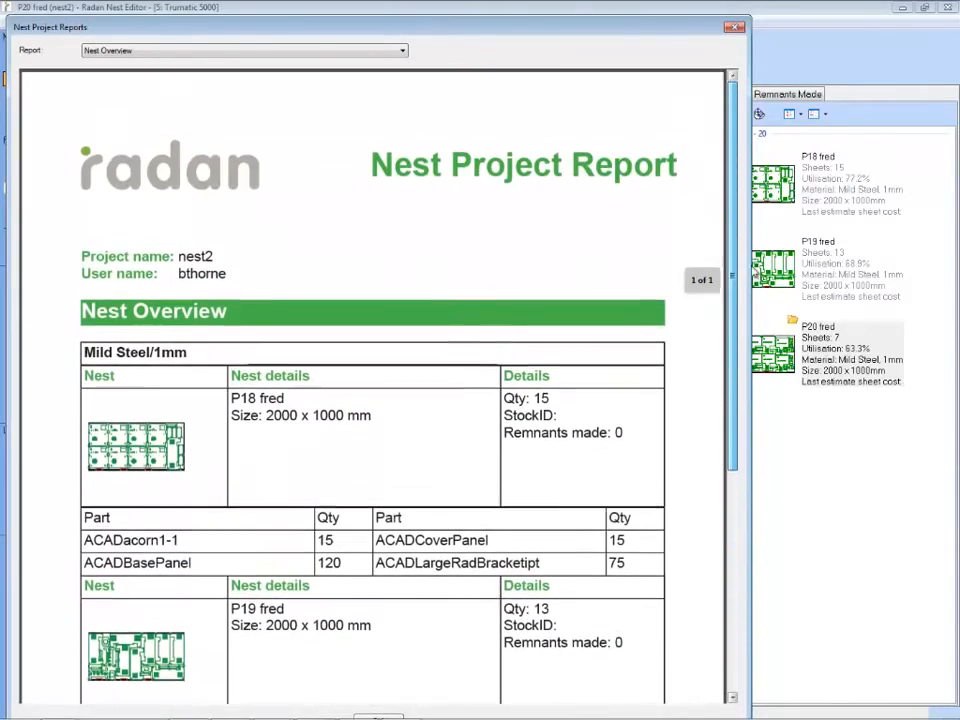
pyautogui.click(734, 27)
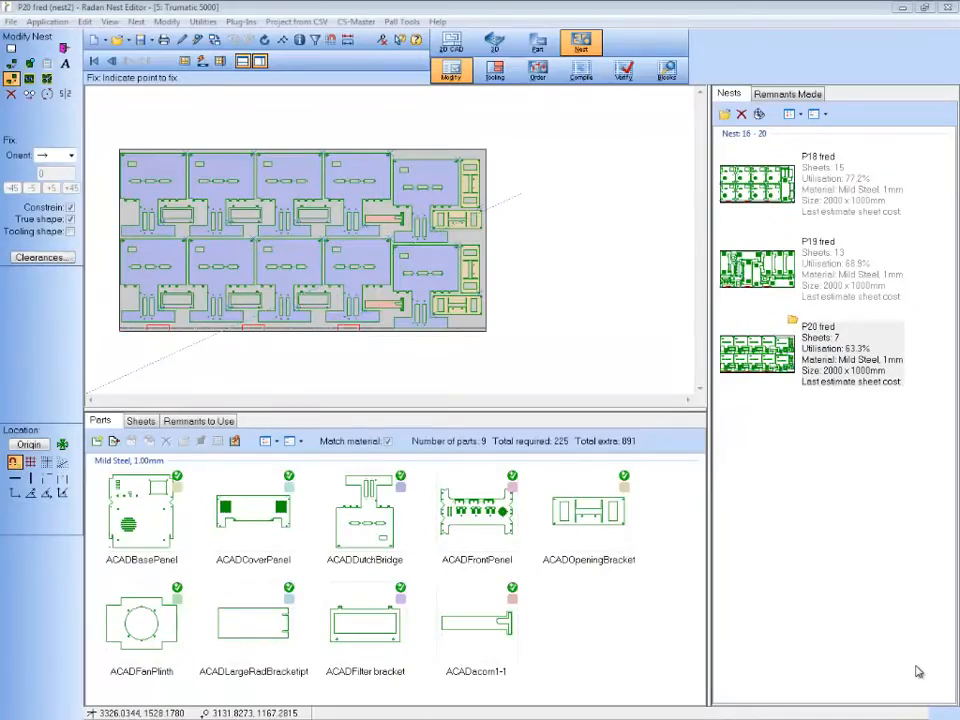
# - Open nest P18 and play its verification in Verify mode
pyautogui.click(777, 193)
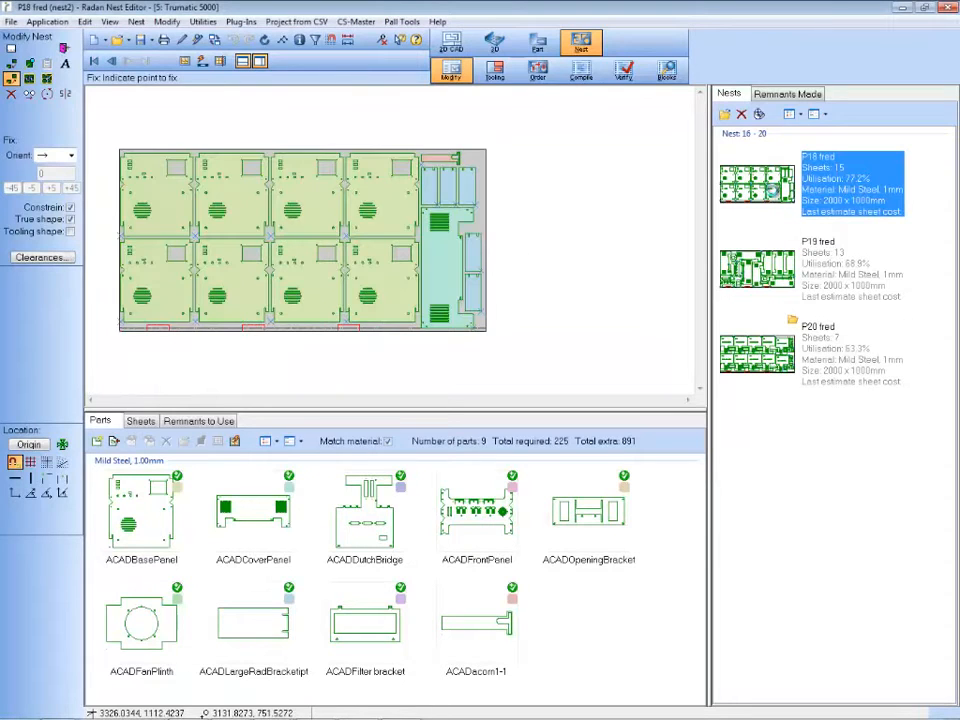
pyautogui.click(622, 70)
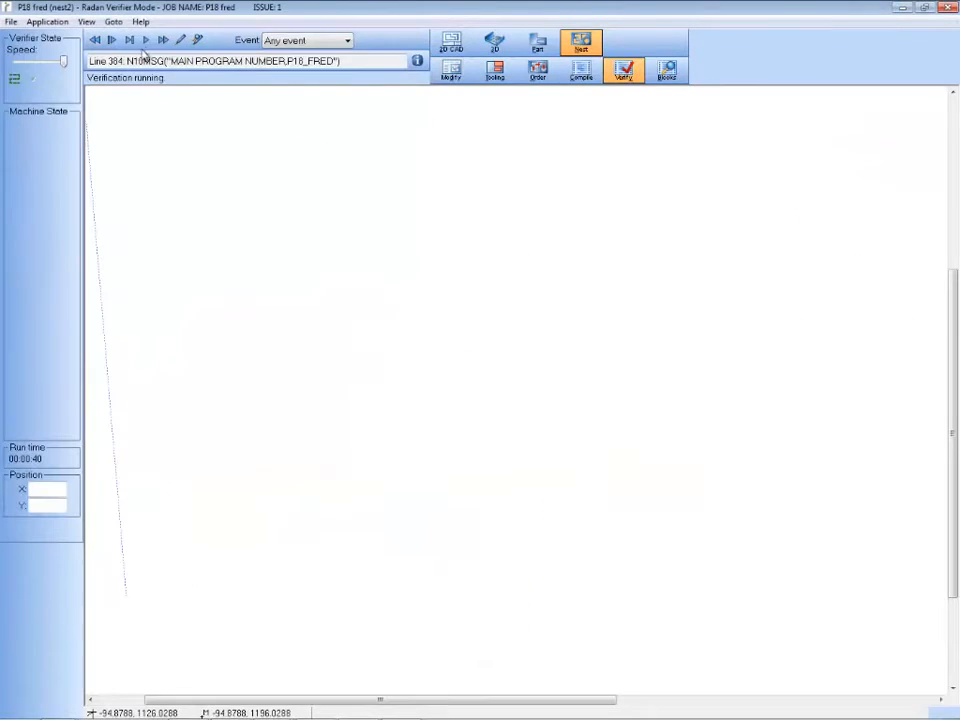
pyautogui.click(146, 40)
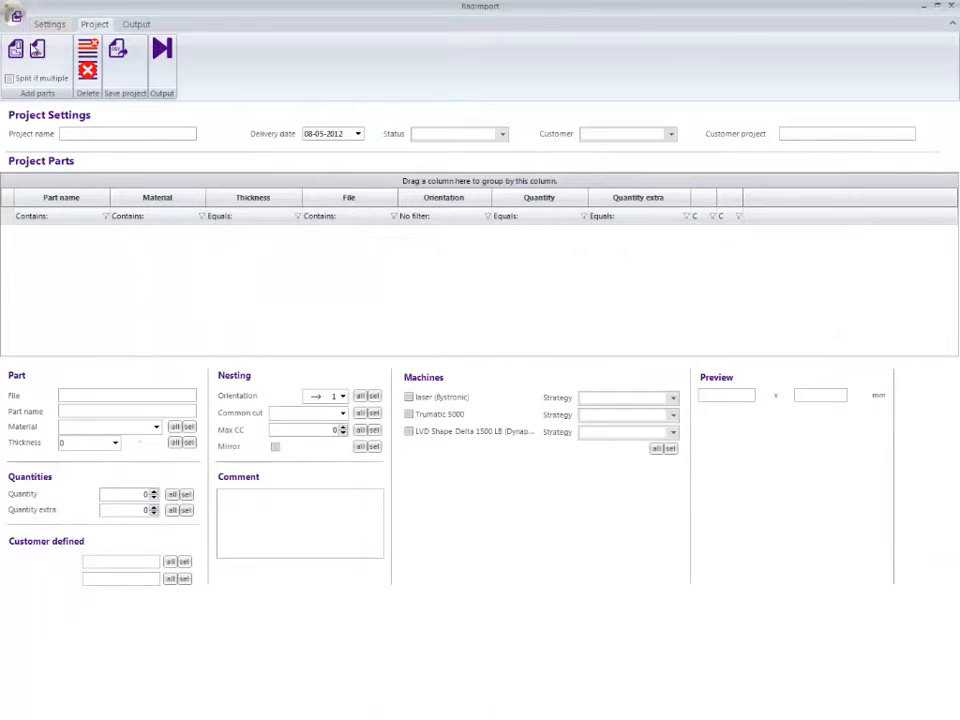
# - Add MultiPartDrawing1.dxf from the InputFolders Multipart Drawing folder to the project, with the file filter set to DXF
pyautogui.click(16, 52)
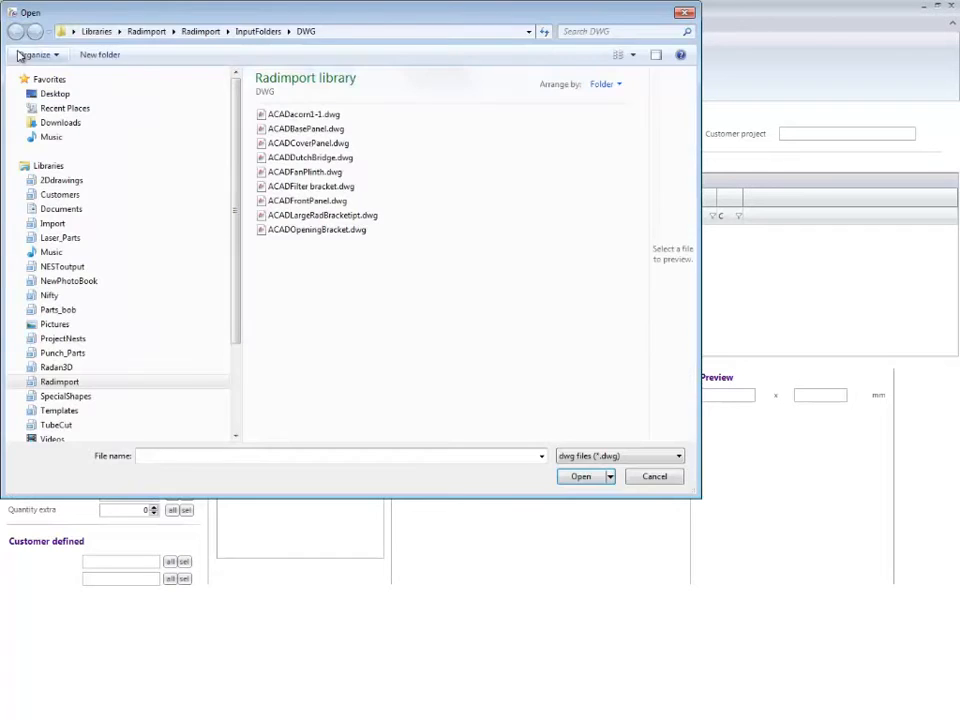
pyautogui.click(21, 381)
pyautogui.click(28, 397)
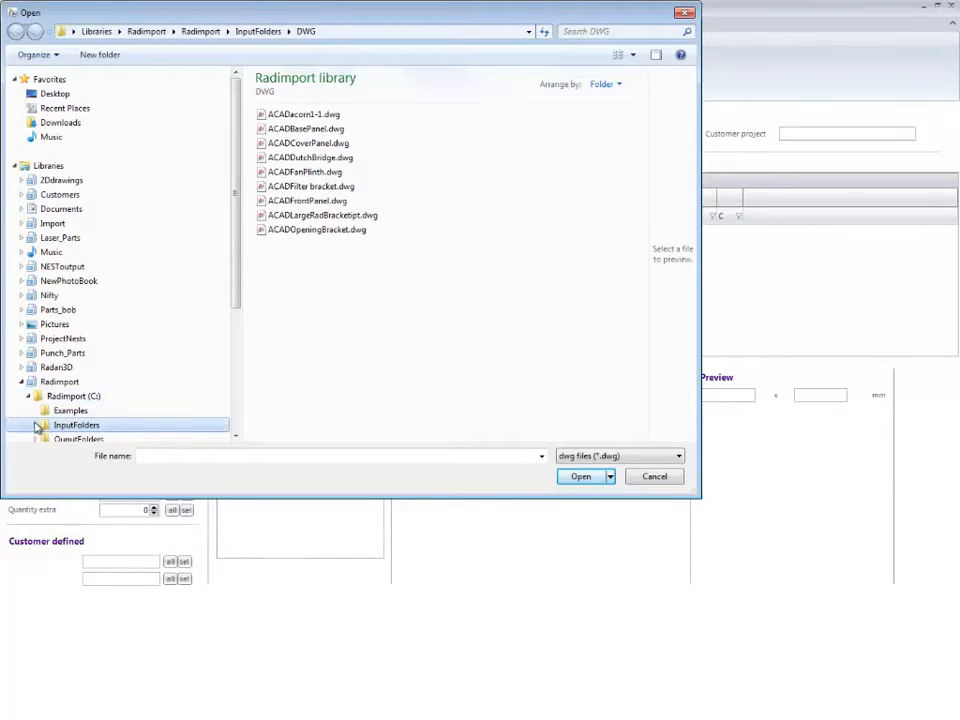
pyautogui.click(35, 425)
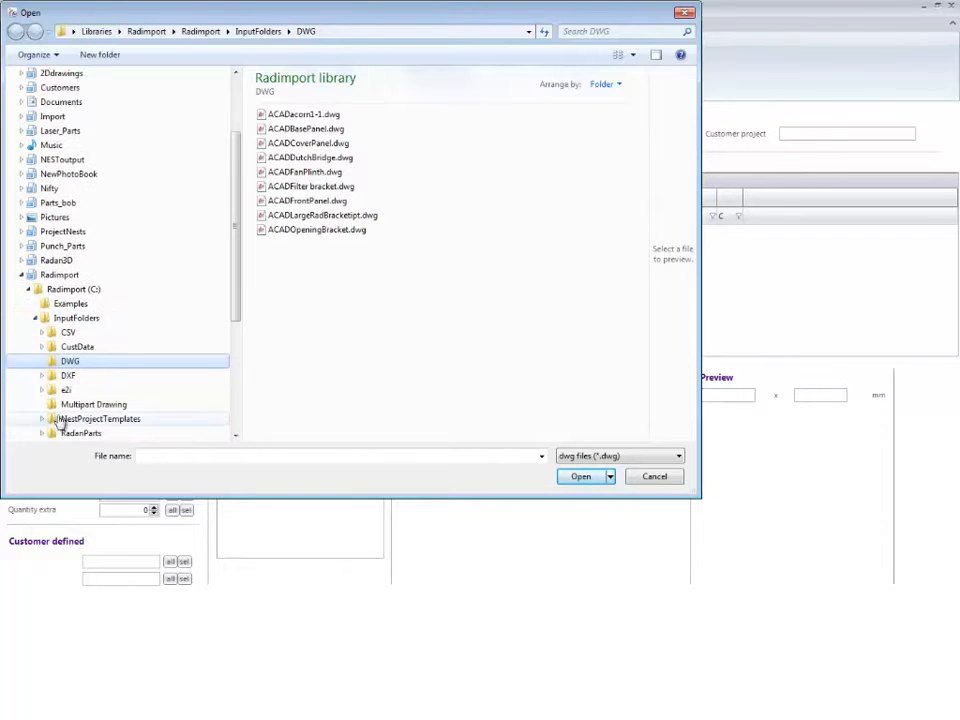
pyautogui.click(70, 406)
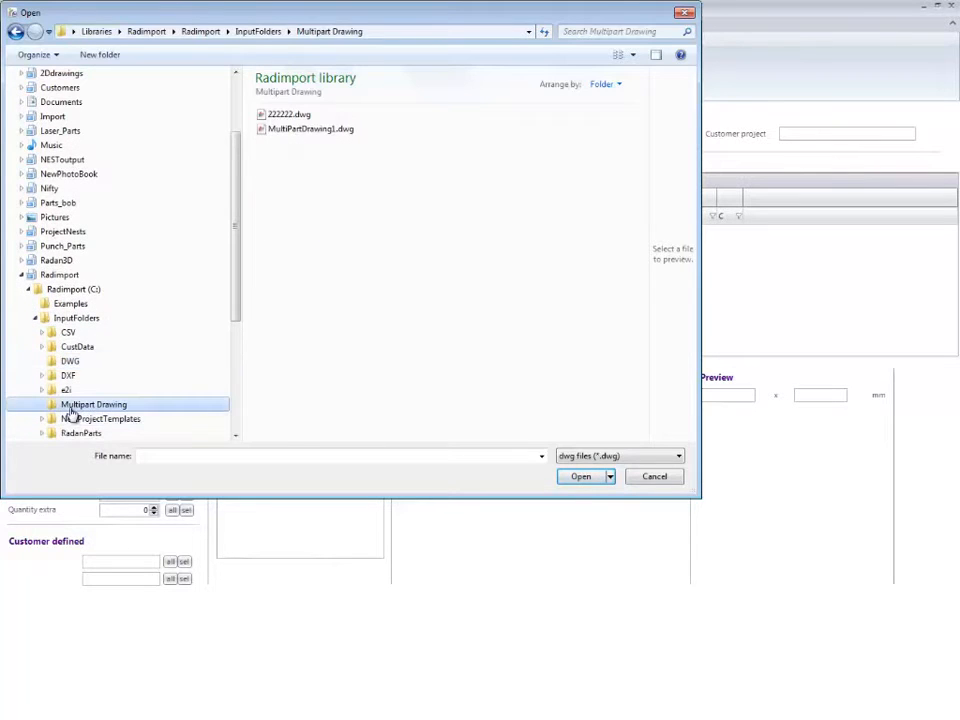
pyautogui.click(585, 456)
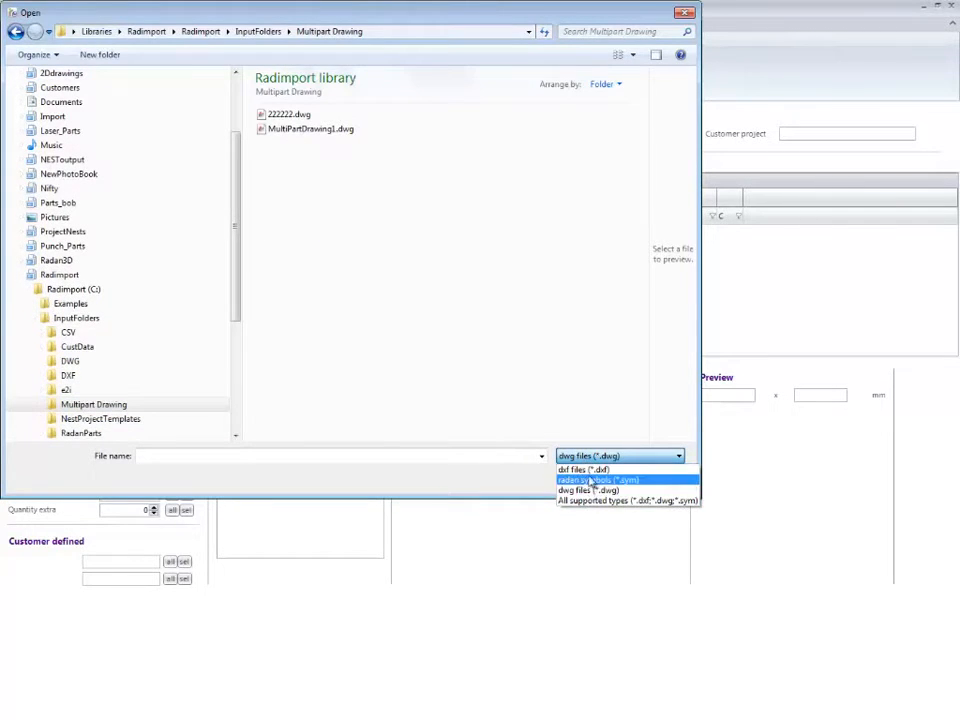
pyautogui.click(590, 470)
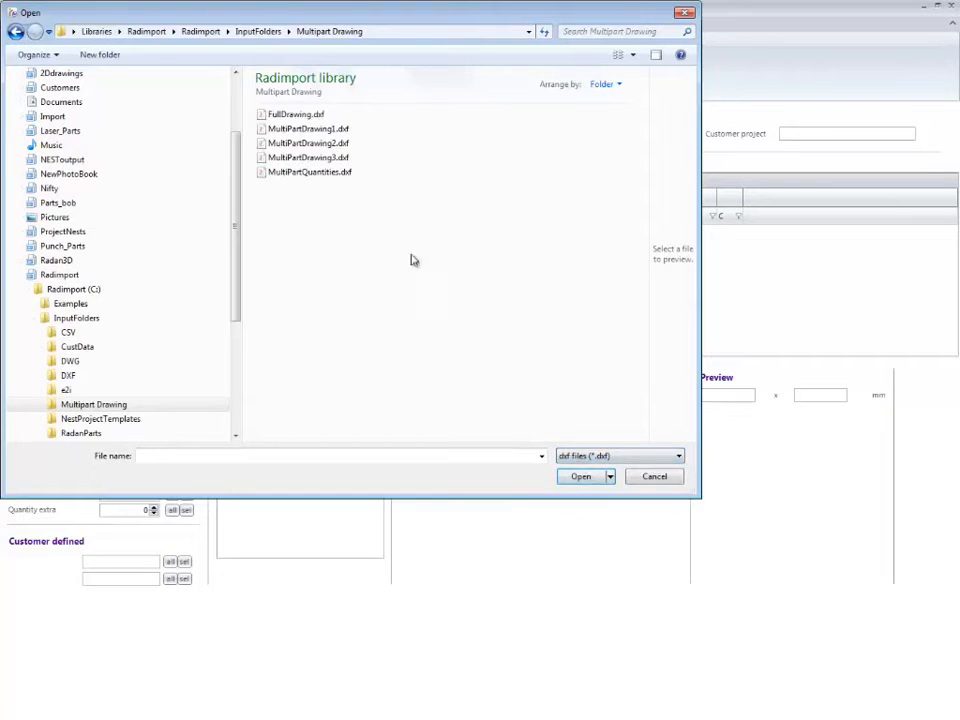
pyautogui.click(310, 129)
pyautogui.click(588, 480)
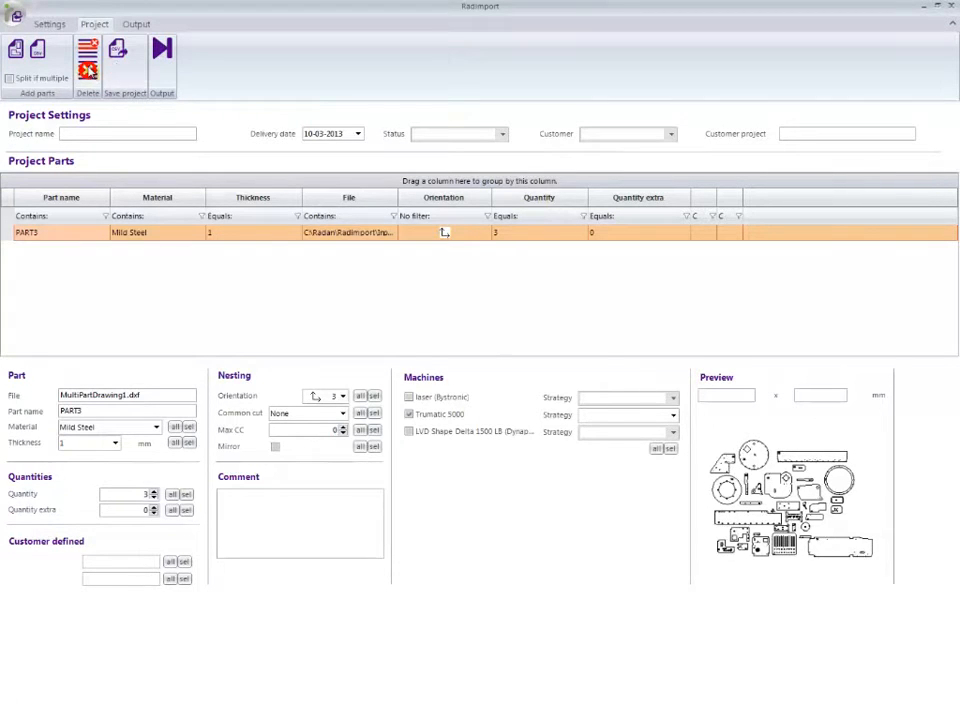
# - Clear the complete parts list and add MultiPartDrawing1.dxf again with Split if multiple enabled
pyautogui.click(88, 70)
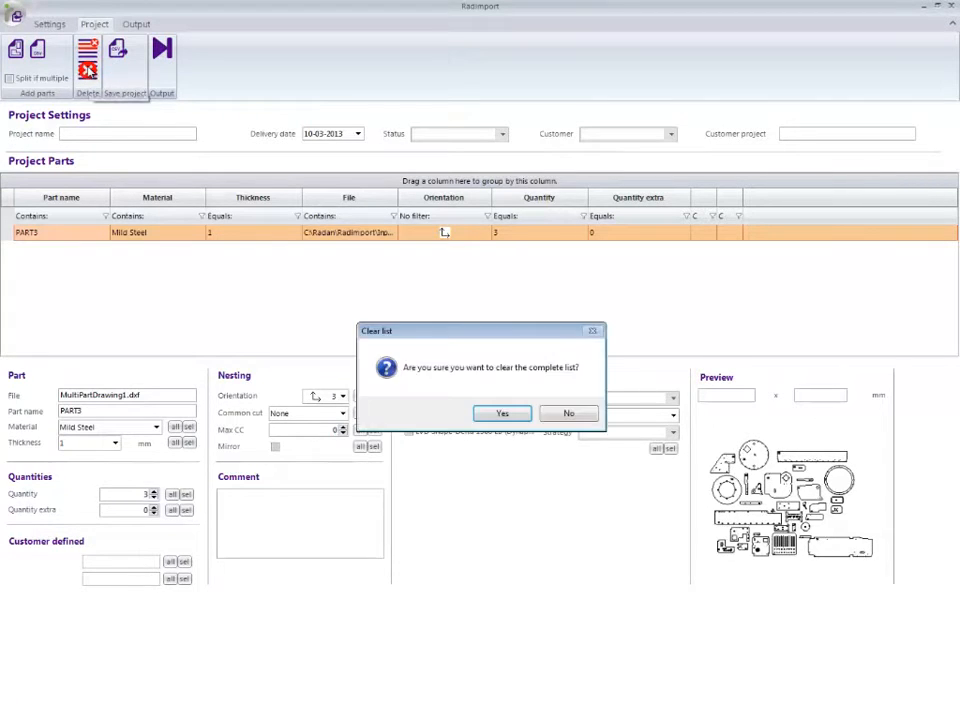
pyautogui.click(505, 415)
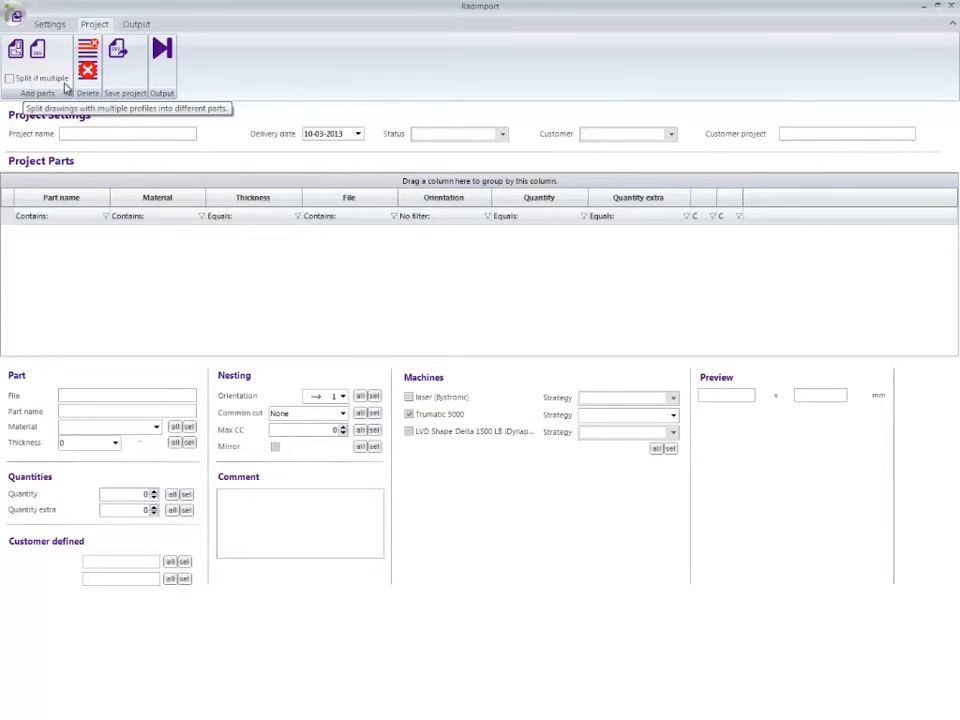
pyautogui.click(9, 78)
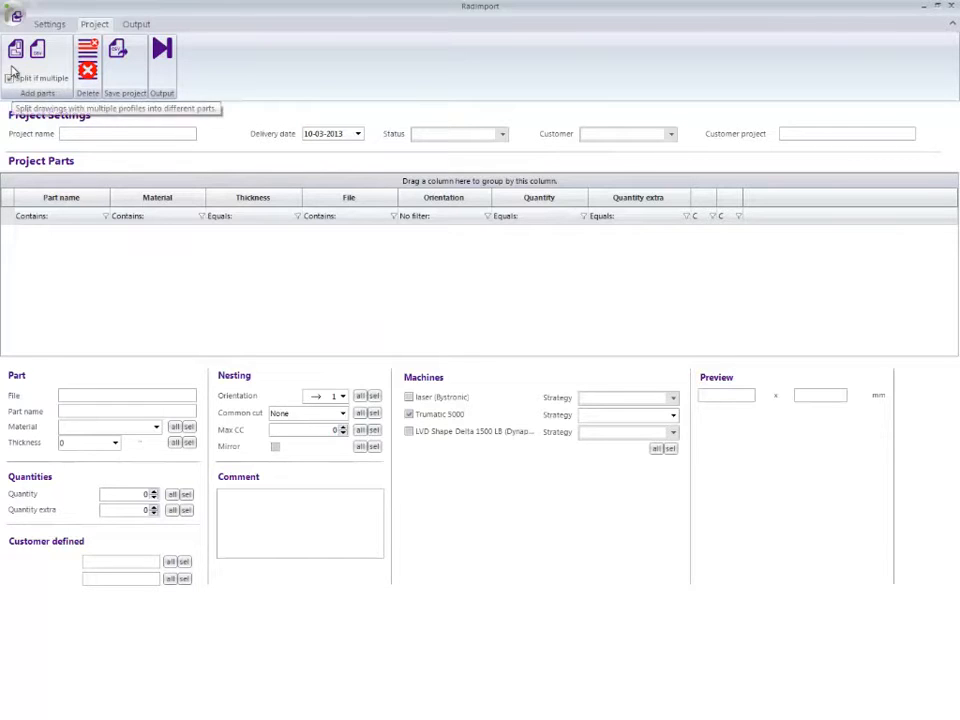
pyautogui.click(15, 47)
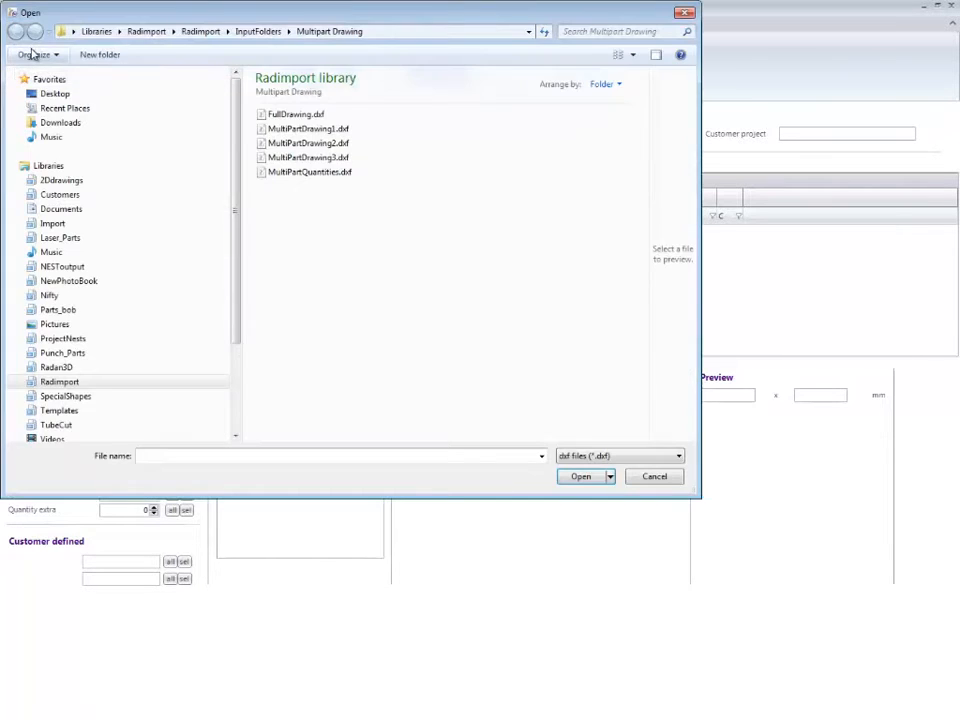
pyautogui.click(330, 130)
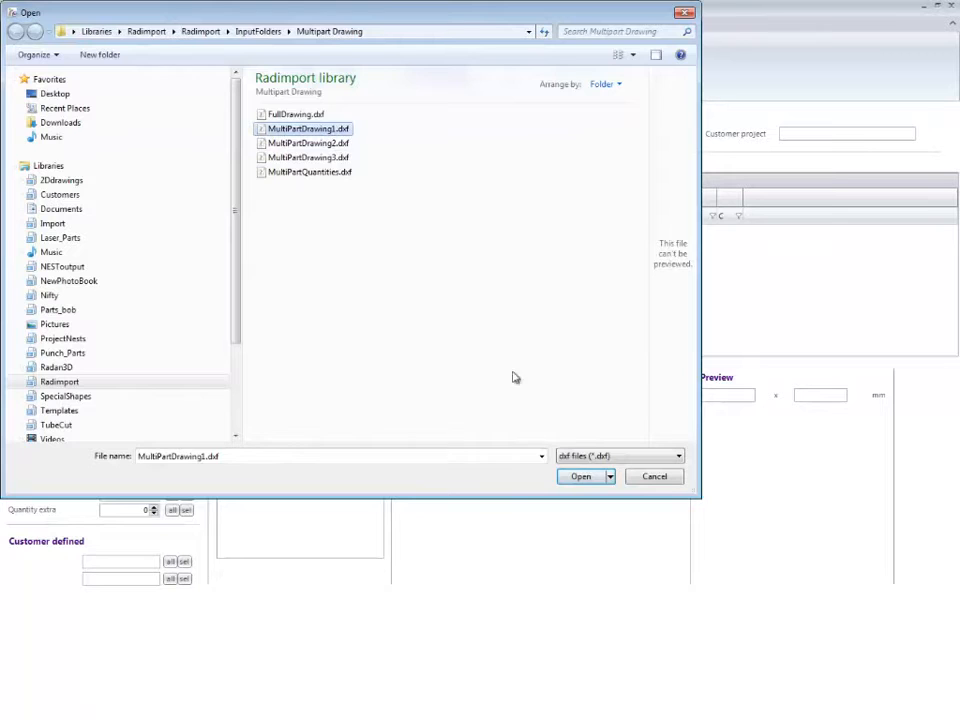
pyautogui.click(585, 477)
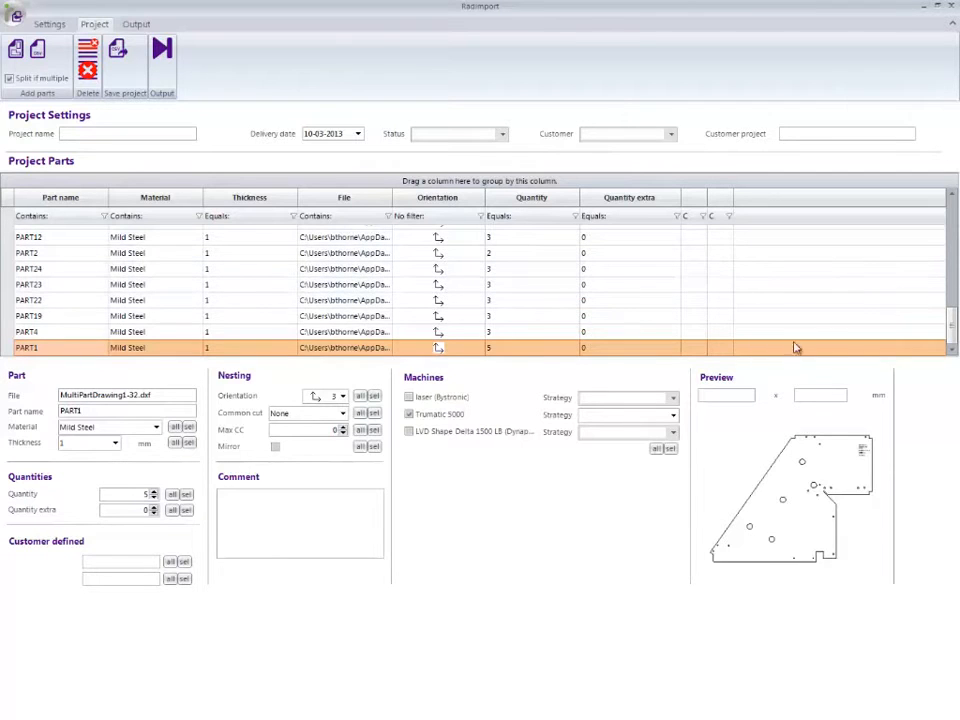
pyautogui.moveTo(952, 331); pyautogui.dragTo(949, 268)
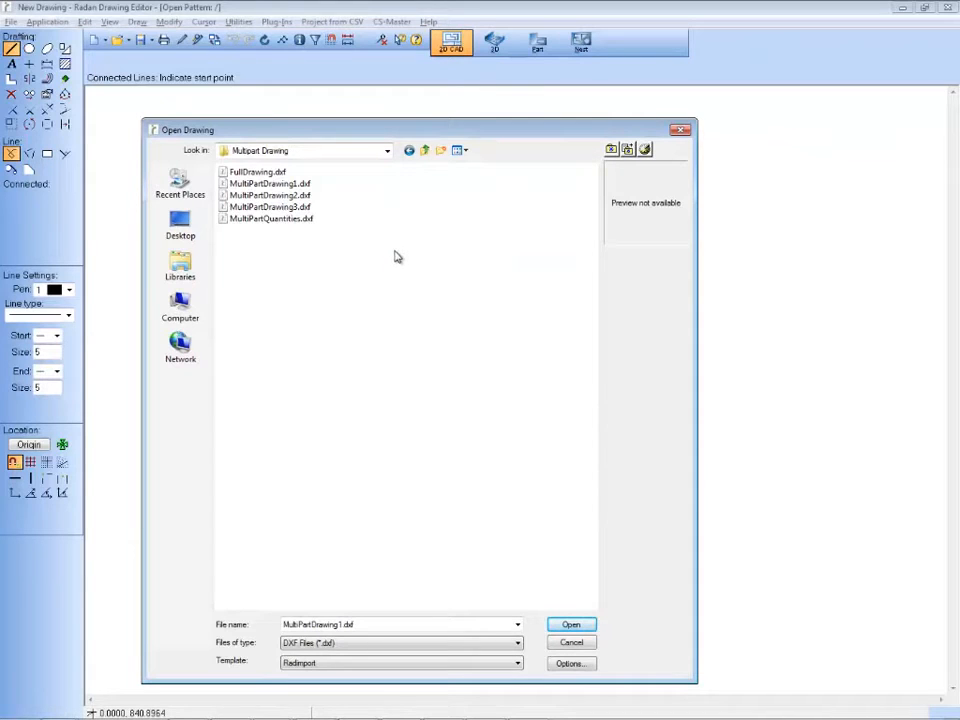
# - Open MultiPartDrawing1.dxf in the Radan Drawing Editor with the Radimport template and examine the attribute text on several parts
pyautogui.click(279, 185)
pyautogui.click(568, 625)
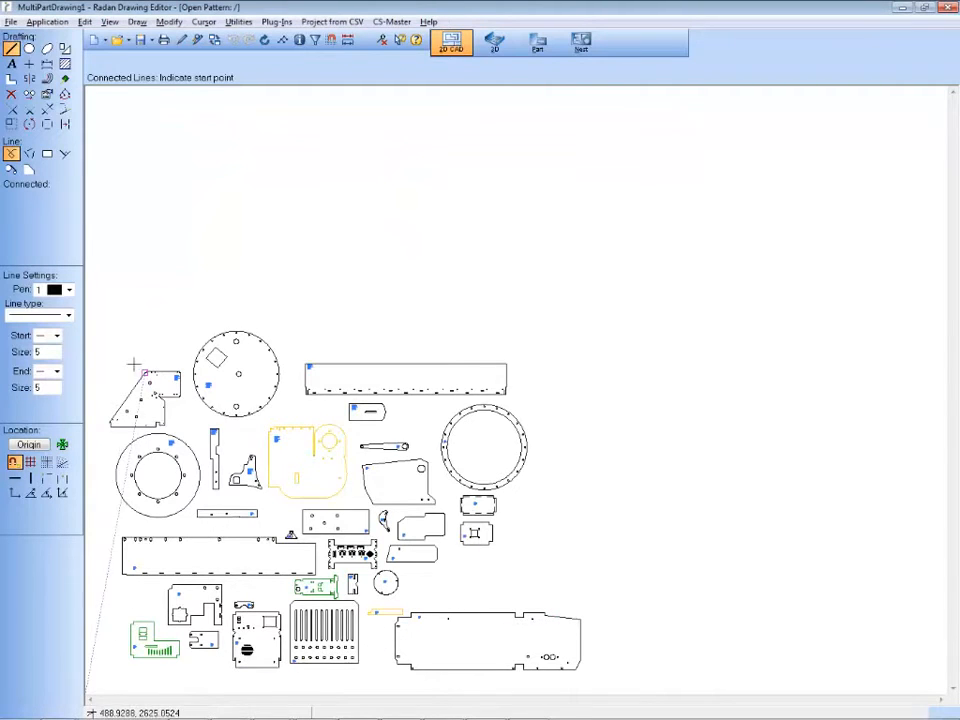
pyautogui.moveTo(116, 343)
pyautogui.mouseDown(button='middle')
pyautogui.moveTo(362, 580)
pyautogui.moveTo(501, 650)
pyautogui.mouseUp(button='middle')
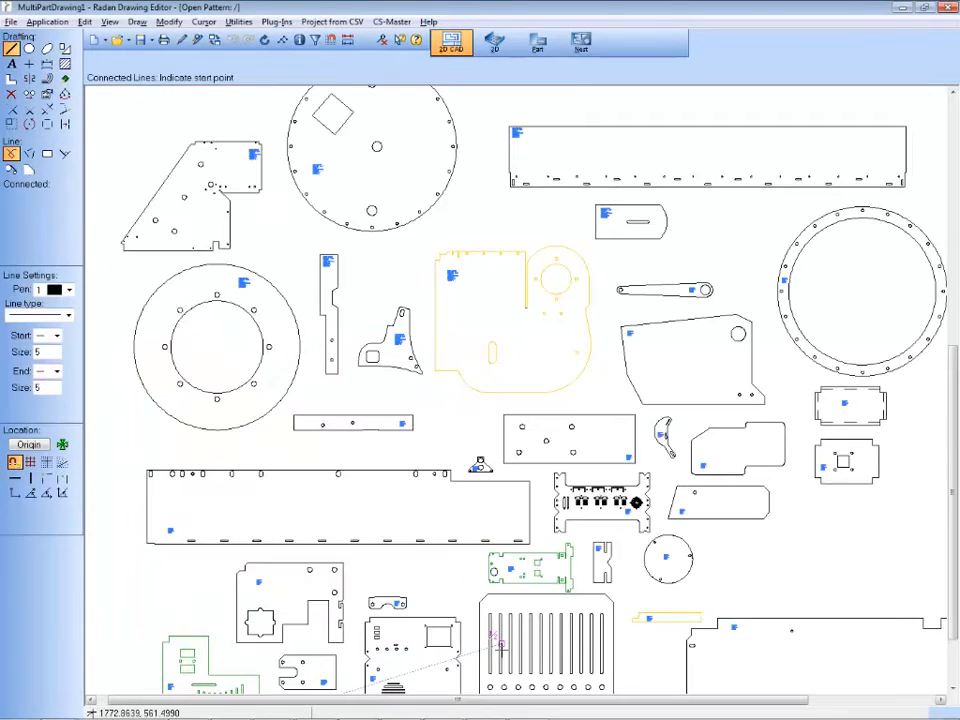
pyautogui.moveTo(295, 242); pyautogui.dragTo(353, 293, button='middle')
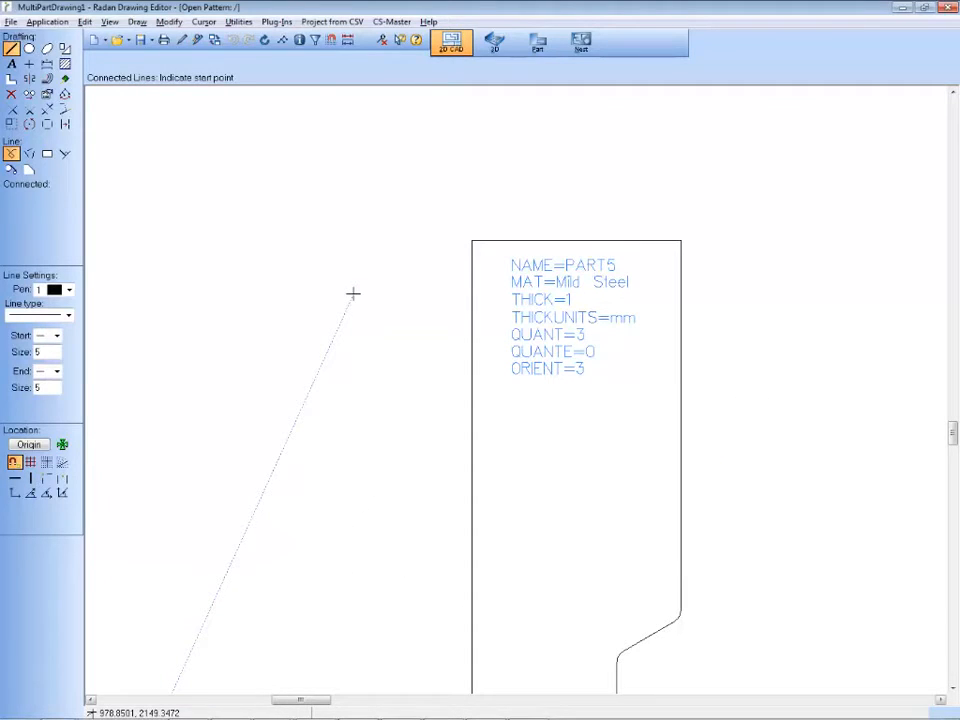
pyautogui.moveTo(353, 293); pyautogui.dragTo(354, 294, button='middle')
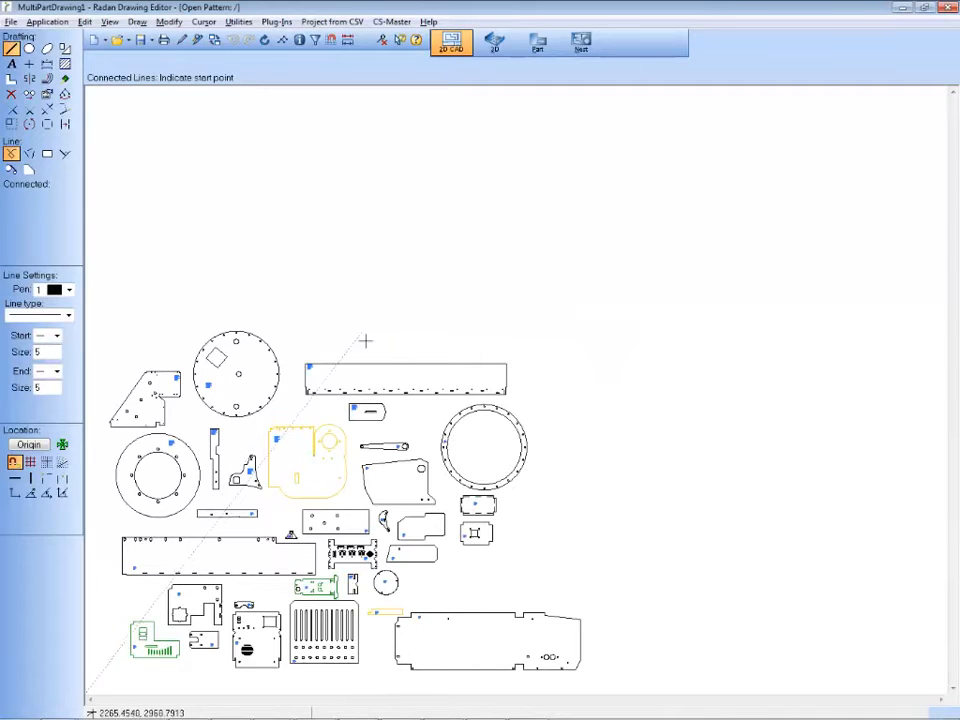
pyautogui.moveTo(418, 436); pyautogui.dragTo(455, 454, button='middle')
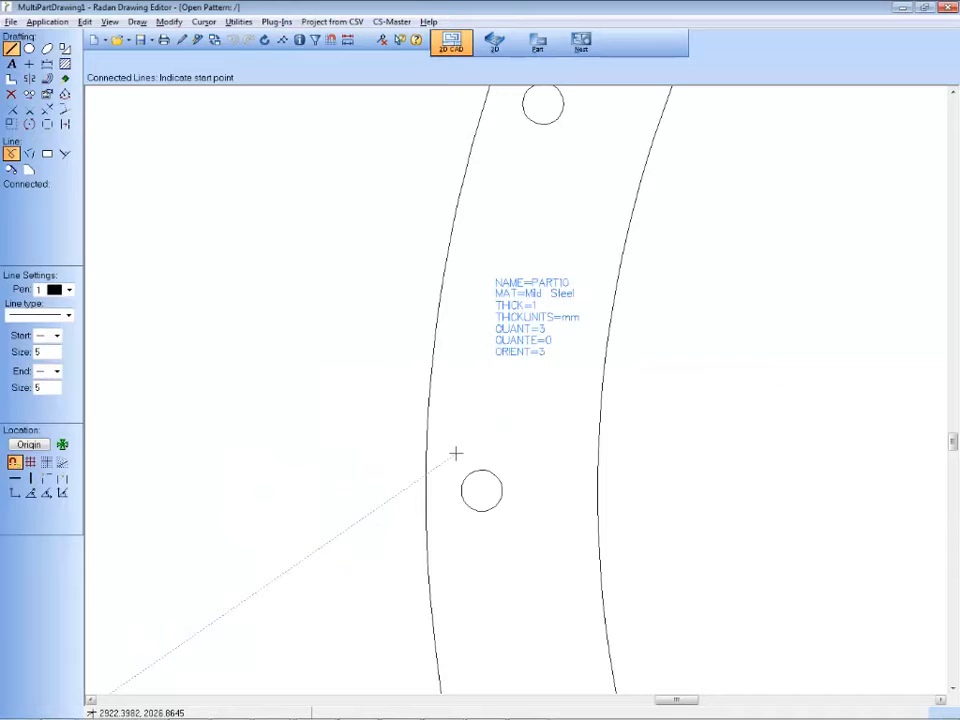
pyautogui.moveTo(455, 454); pyautogui.dragTo(454, 452, button='middle')
pyautogui.moveTo(338, 542); pyautogui.dragTo(400, 612, button='middle')
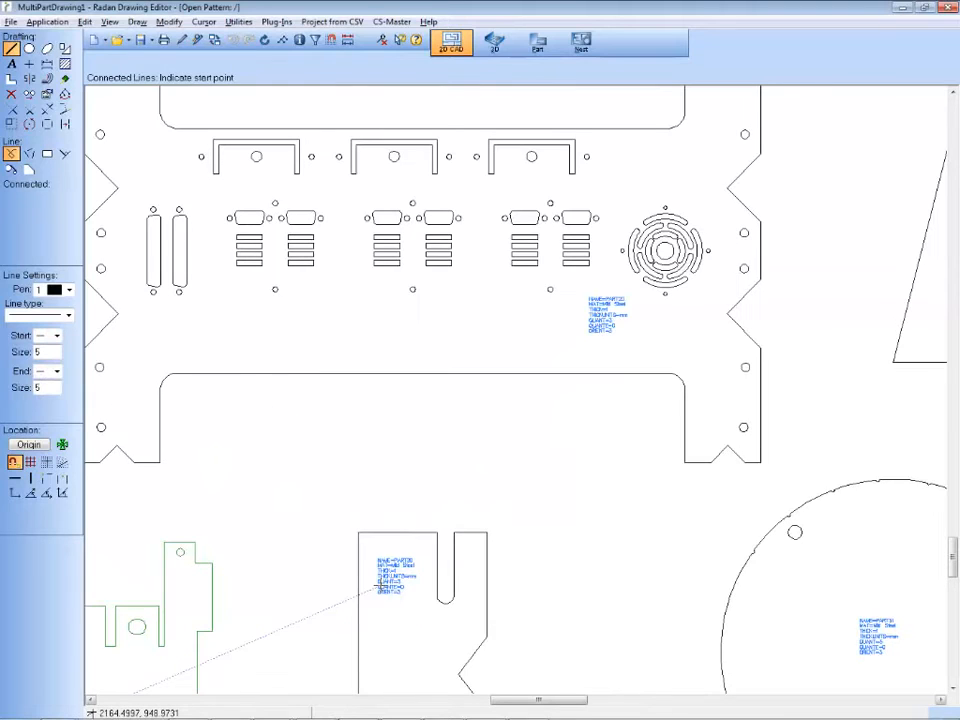
pyautogui.moveTo(419, 448); pyautogui.dragTo(418, 437, button='middle')
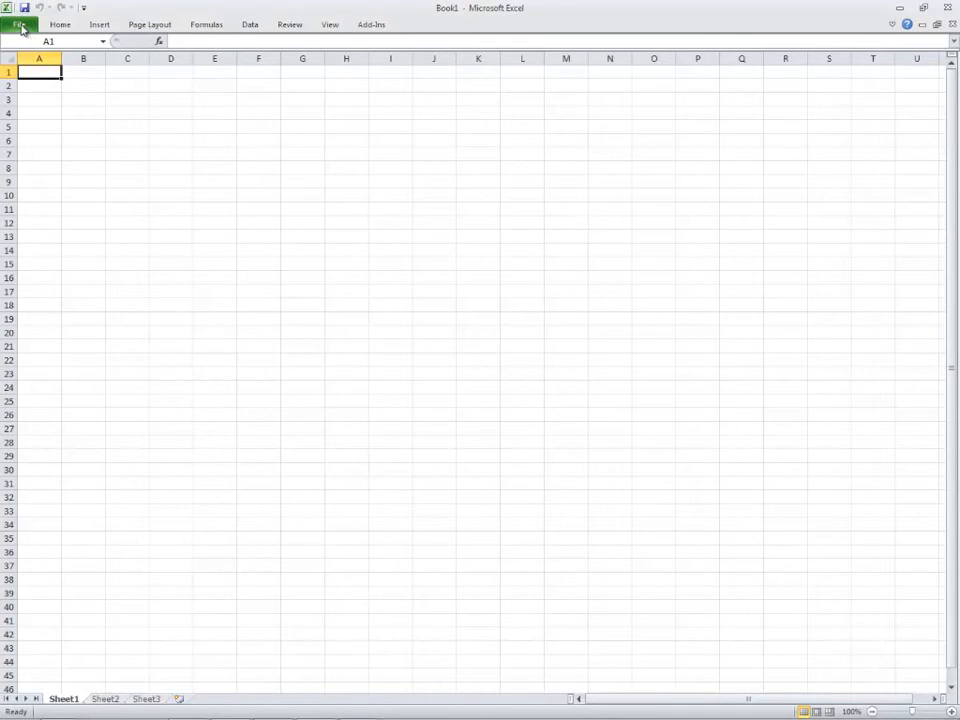
# - Review the recent workbook PunchPLUS.csv in Excel with columns A and E widened, and close it without saving
pyautogui.click(25, 27)
pyautogui.click(183, 84)
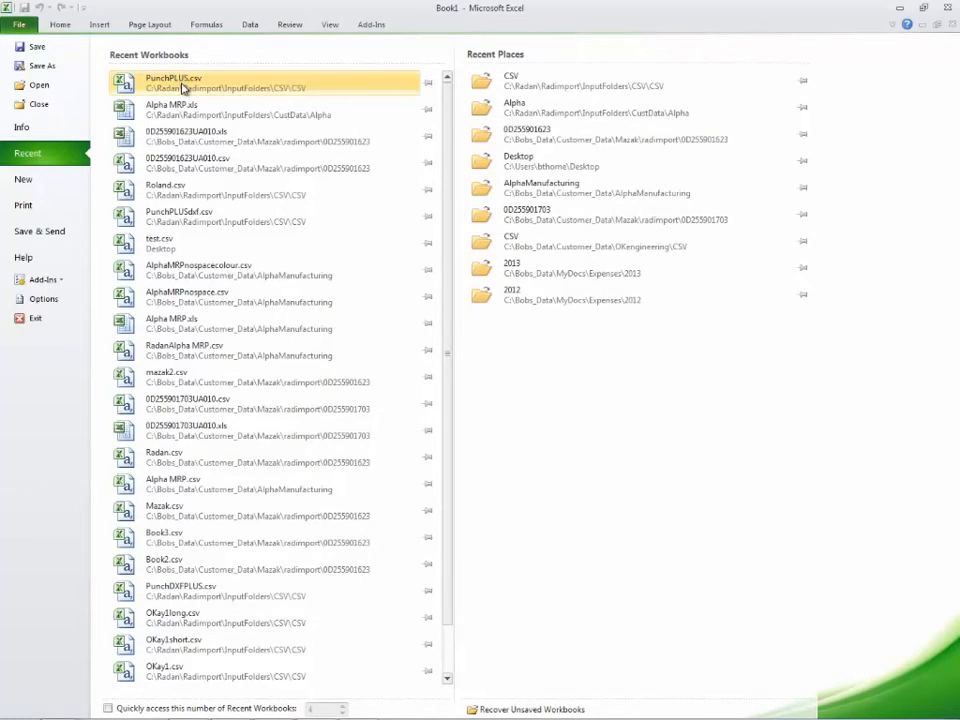
pyautogui.moveTo(61, 58); pyautogui.dragTo(92, 60)
pyautogui.click(379, 307)
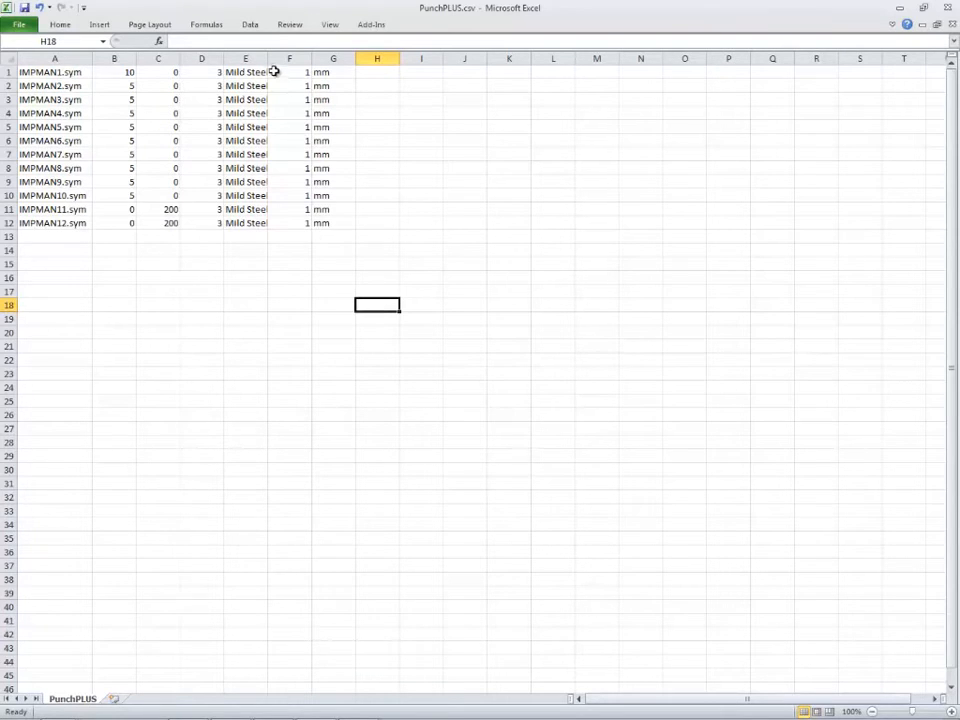
pyautogui.moveTo(268, 58); pyautogui.dragTo(287, 58)
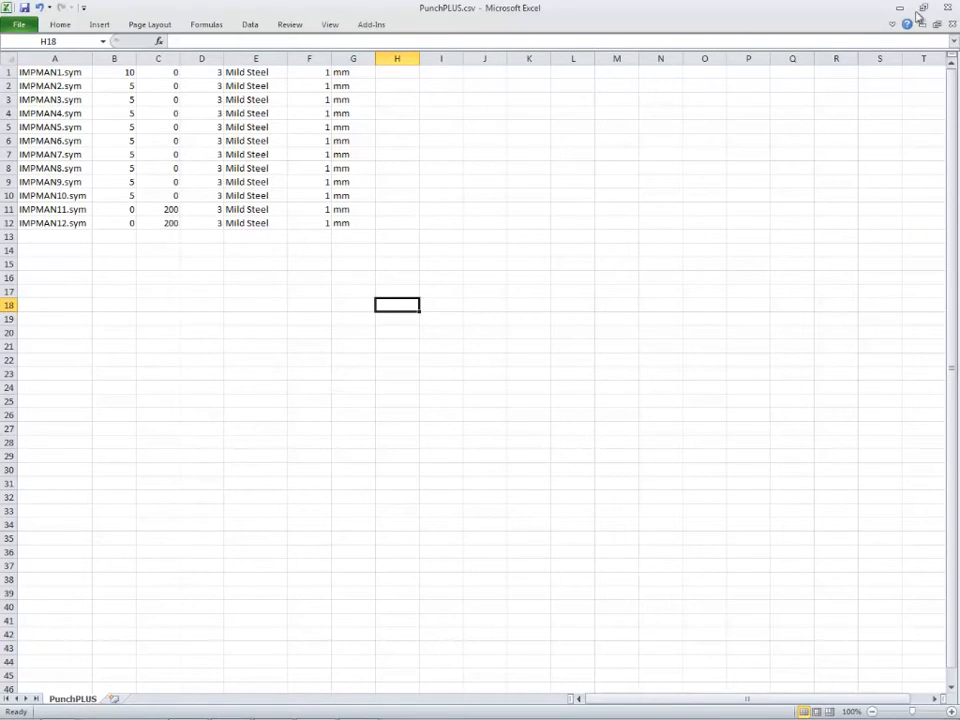
pyautogui.click(946, 10)
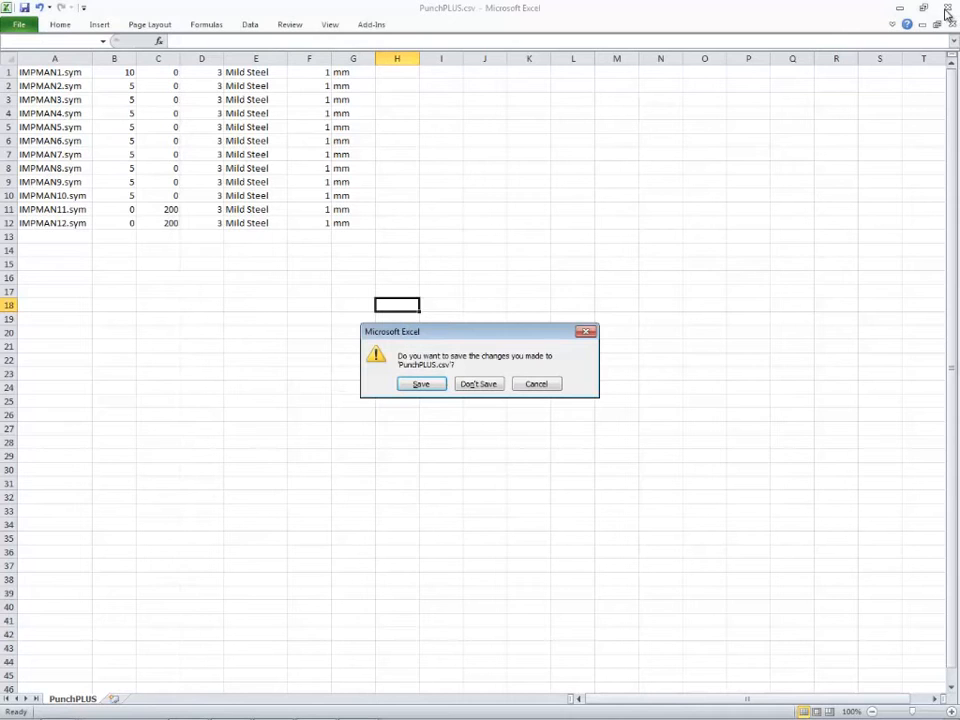
pyautogui.click(483, 386)
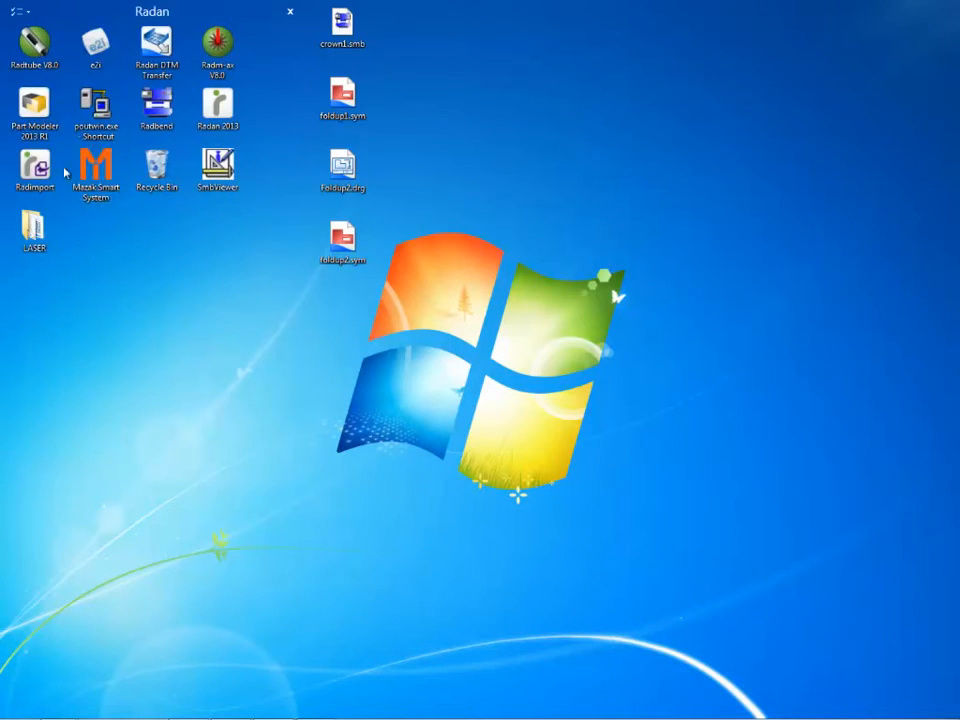
# - Start Radimport, maximize its window and add the parts listed in PunchPLUS.csv to the project
pyautogui.click(36, 165)
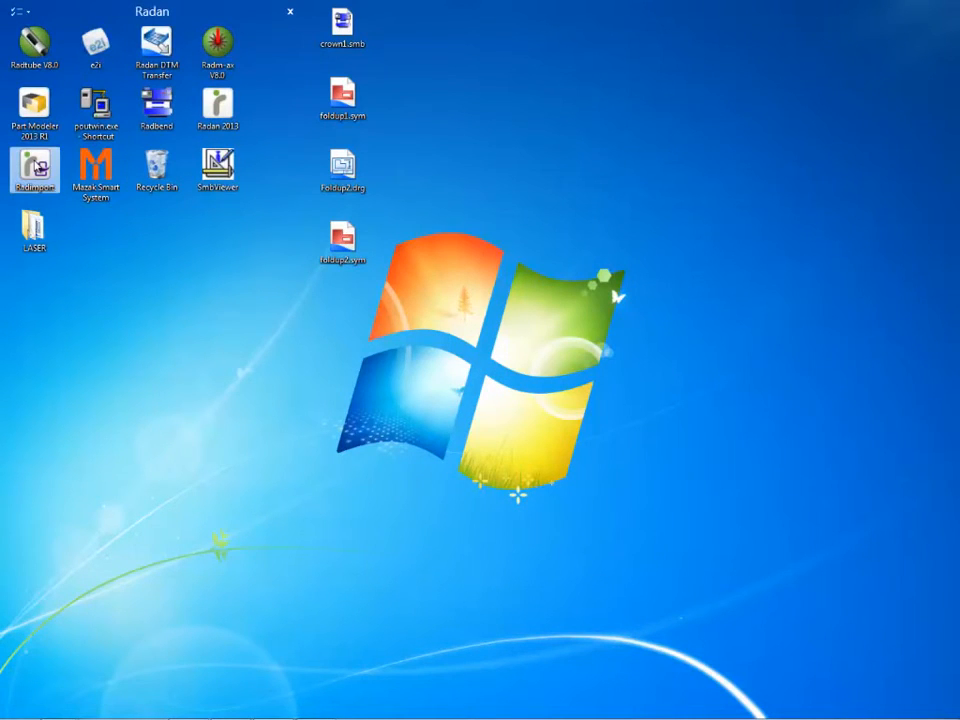
pyautogui.doubleClick(36, 165)
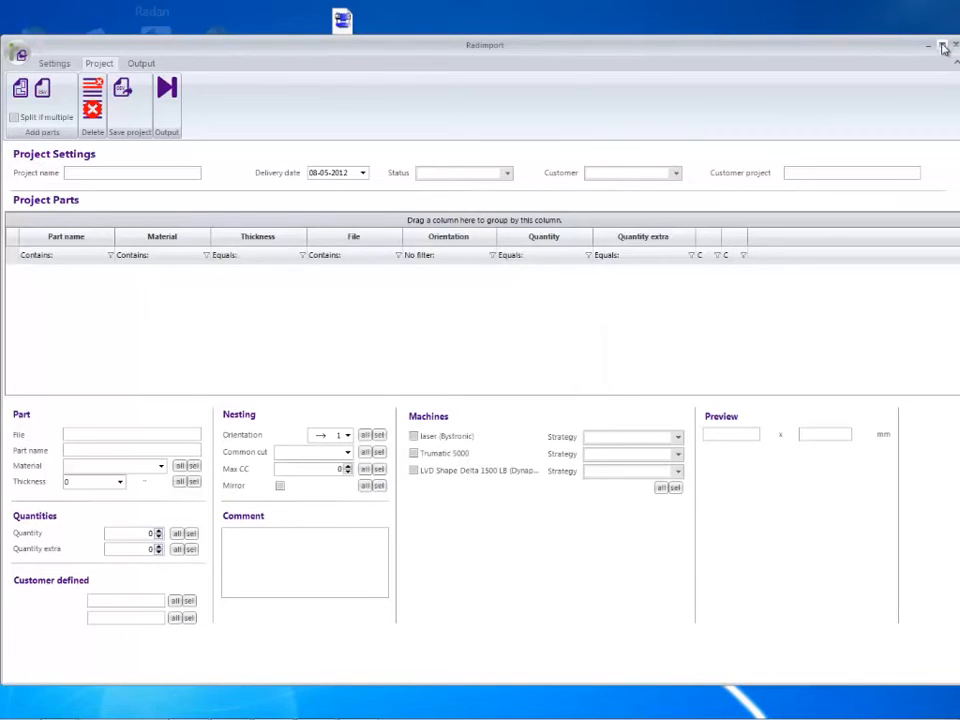
pyautogui.click(944, 47)
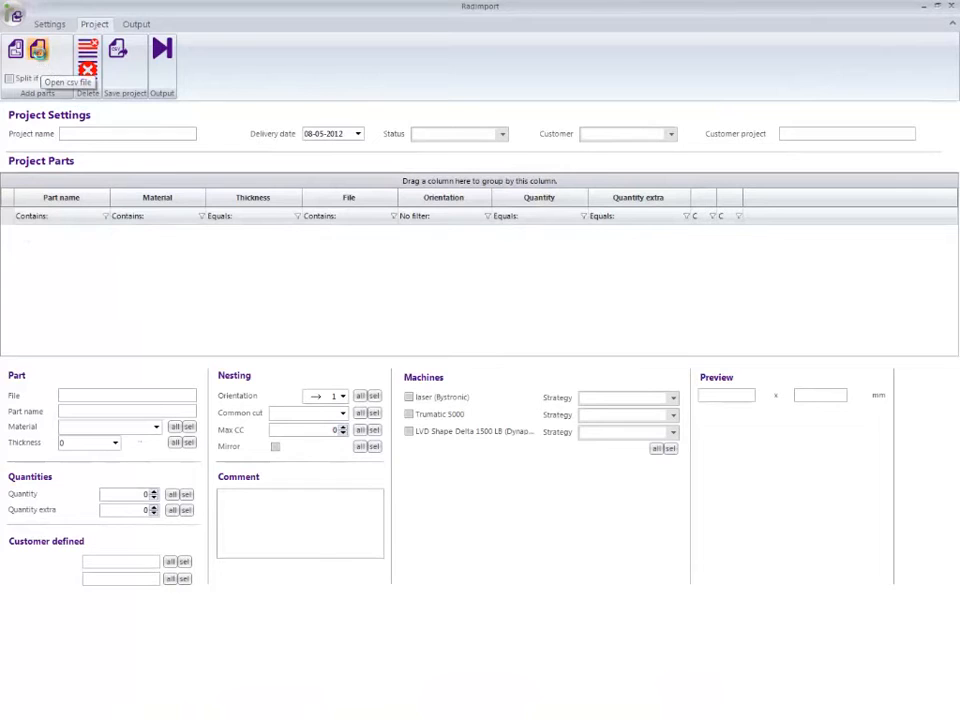
pyautogui.click(40, 59)
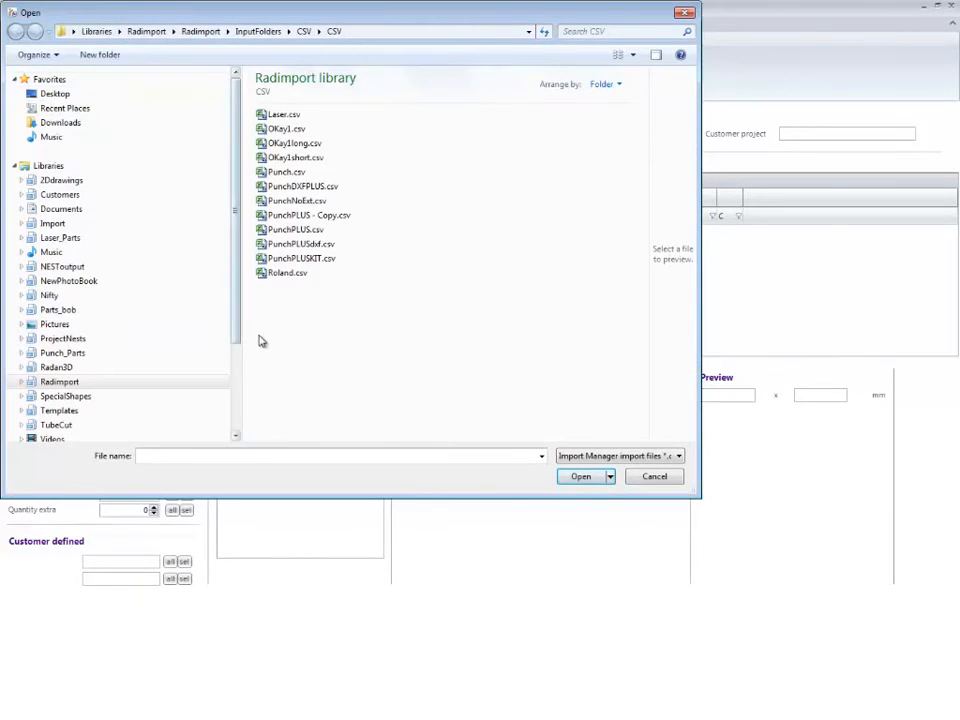
pyautogui.click(275, 229)
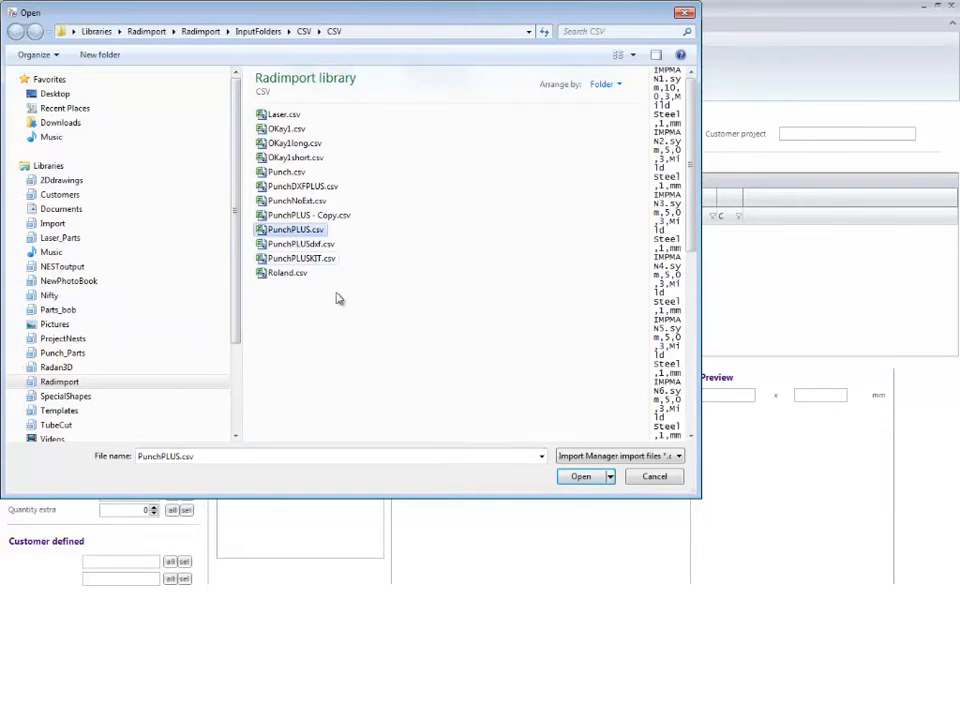
pyautogui.click(585, 476)
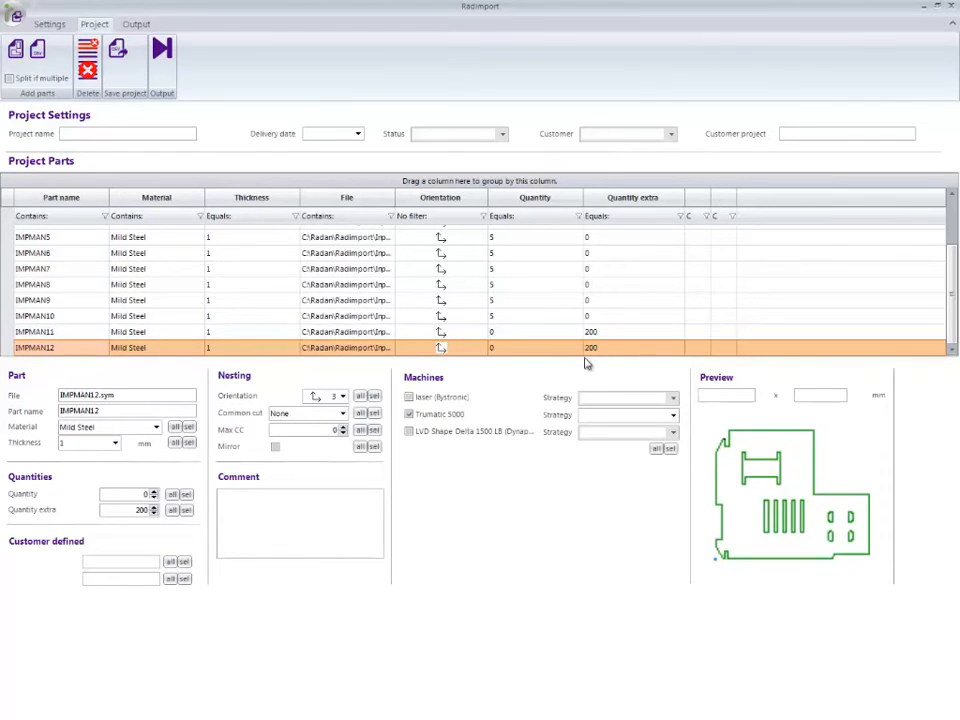
# - Inspect the data and previews of parts IMPMAN8, IMPMAN9 and IMPMAN10 one after another
pyautogui.click(34, 287)
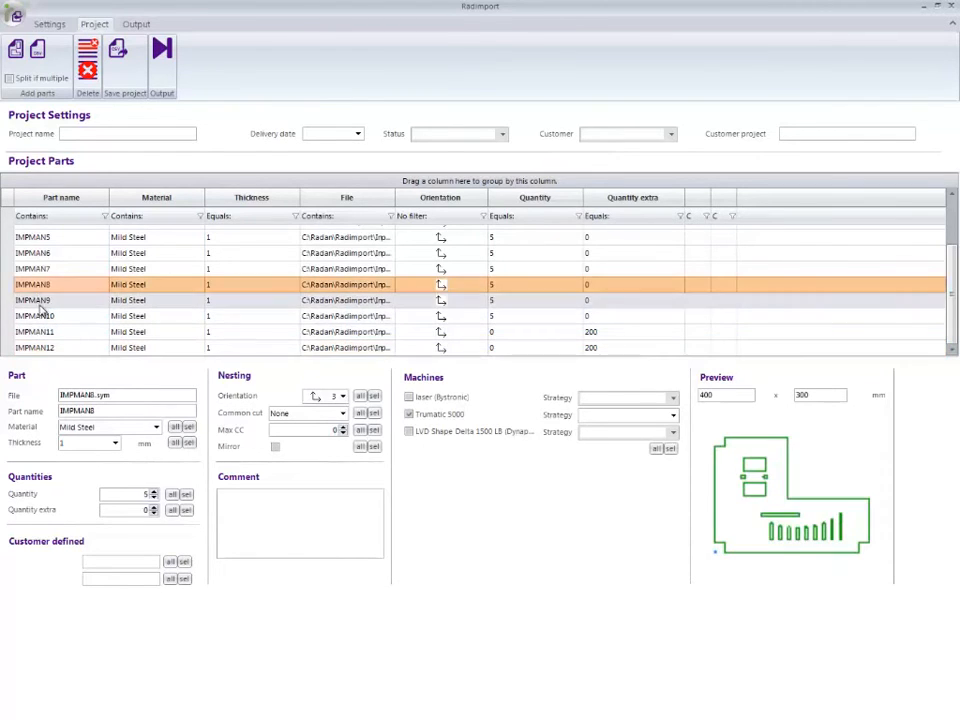
pyautogui.click(39, 302)
pyautogui.click(43, 316)
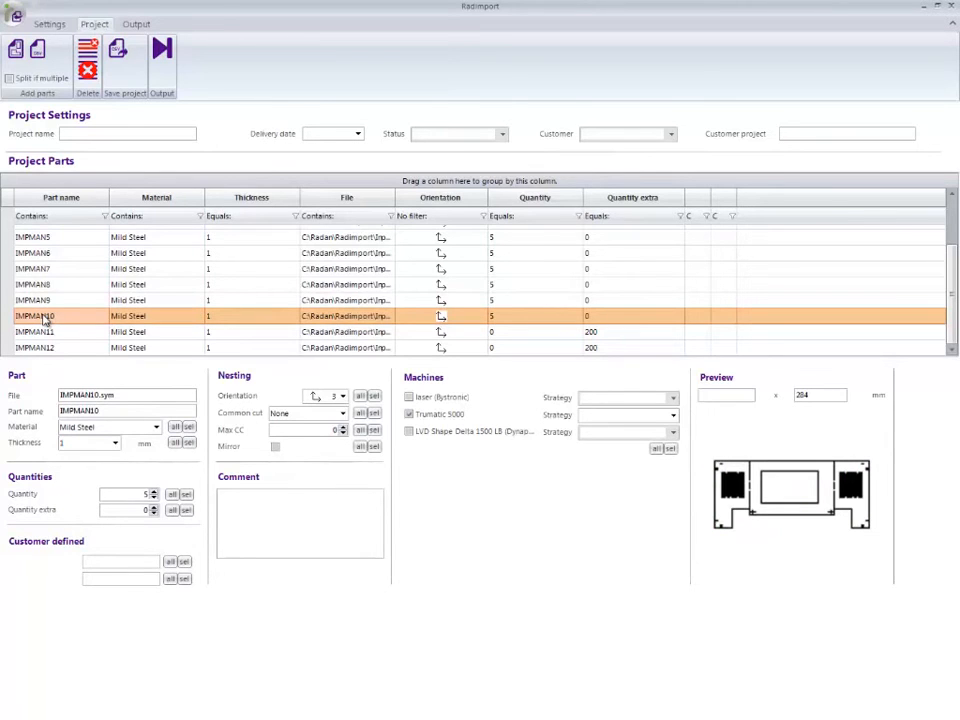
# - Run the output process for nest project nest3 with project opening and automatic nesting, and dismiss the nesting results notice
pyautogui.click(136, 26)
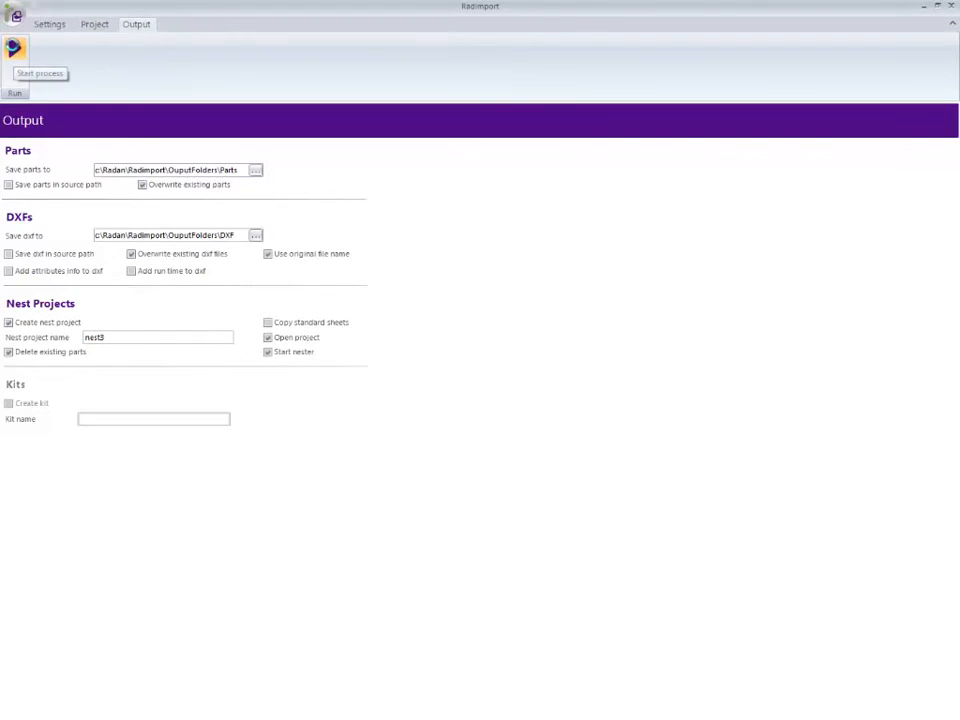
pyautogui.click(14, 48)
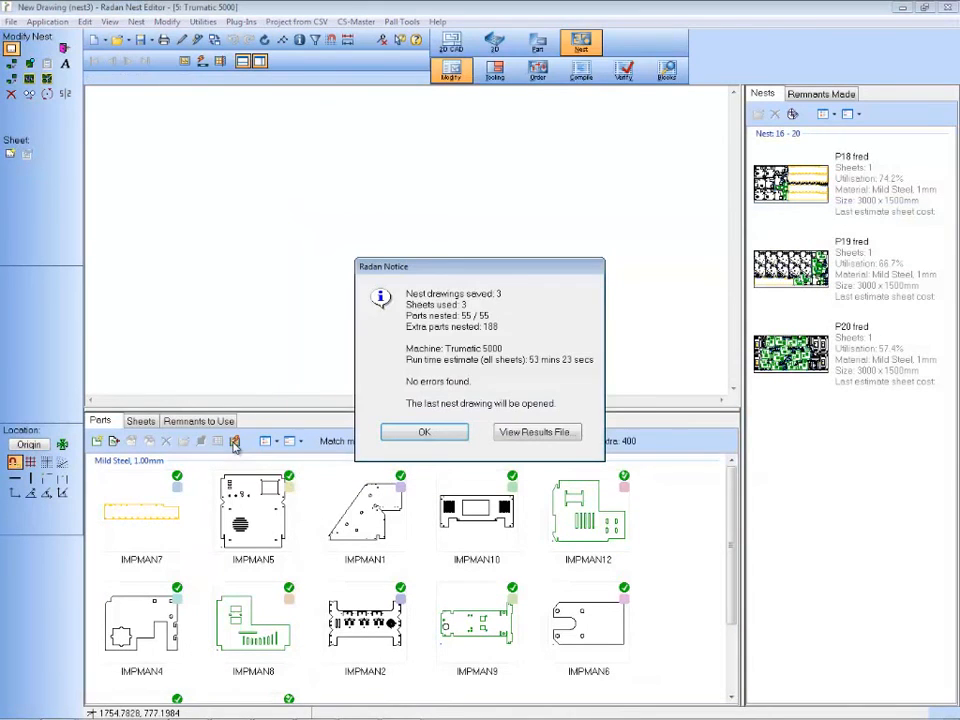
pyautogui.click(426, 432)
# - Open nest P18 of the nest3 project and examine its sheet layout up close
pyautogui.doubleClick(803, 187)
pyautogui.moveTo(146, 144); pyautogui.dragTo(467, 318)
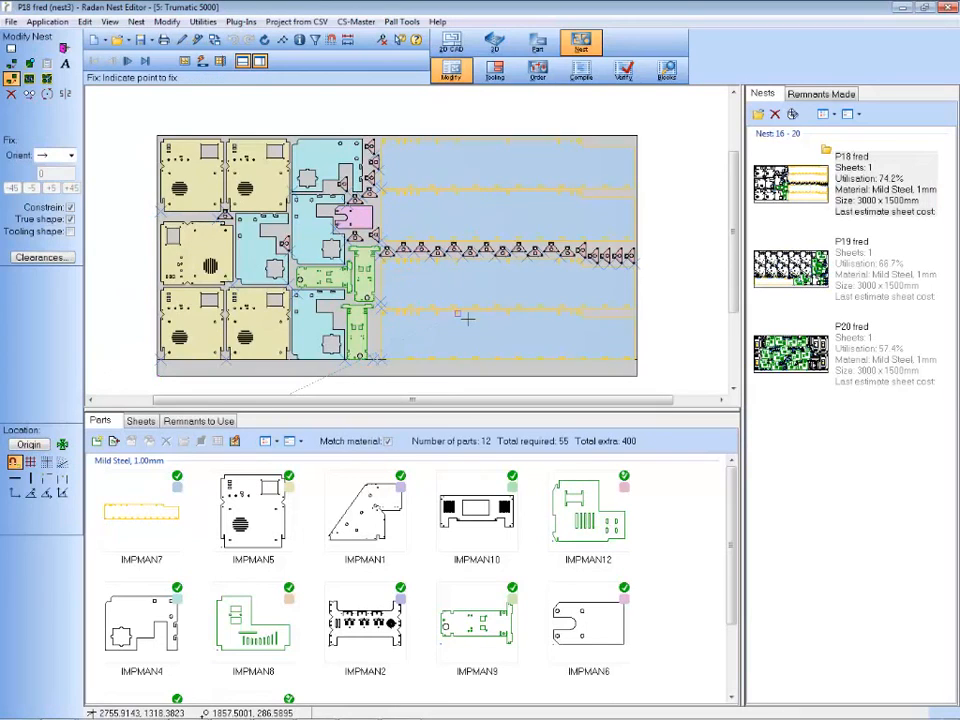